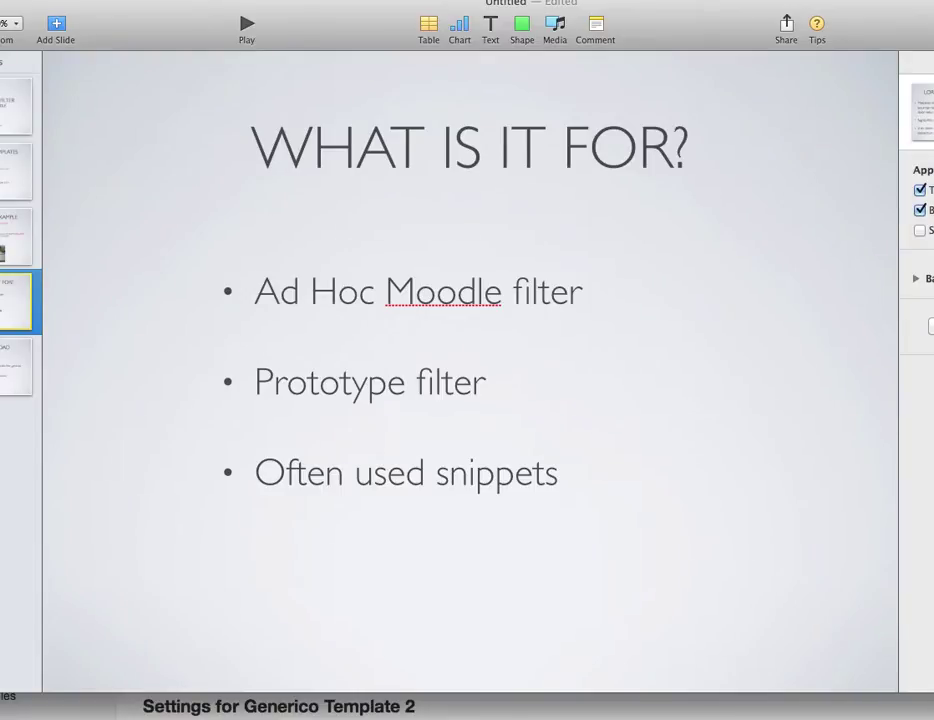
# - Switch to the browser and review the Generico filter settings for Templates 1, 2 and 3
pyautogui.press('super+Tab')
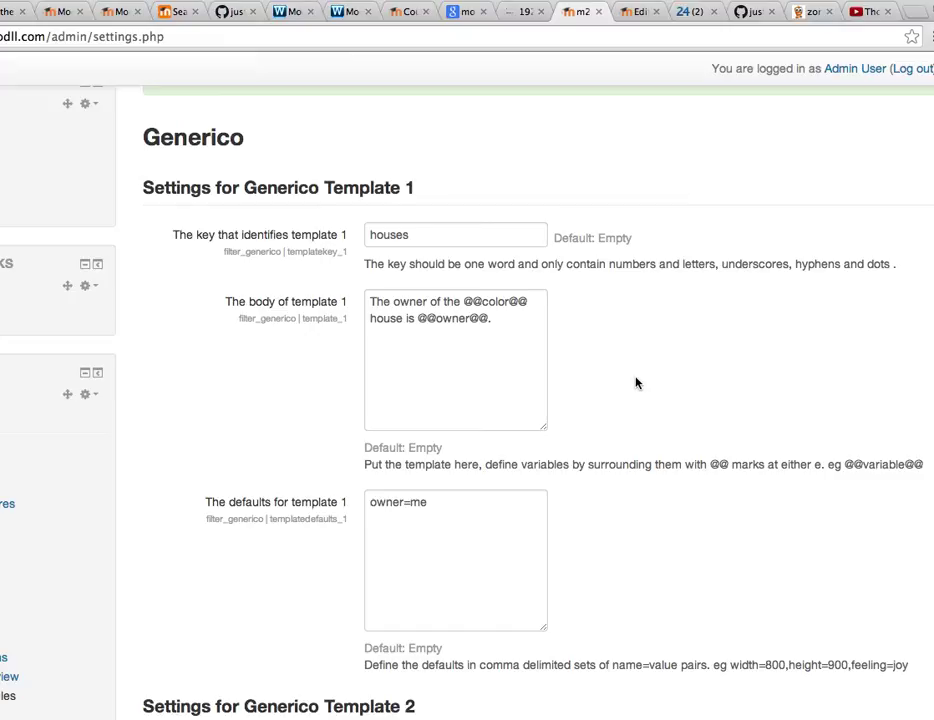
pyautogui.scroll(-3, 442, 229)
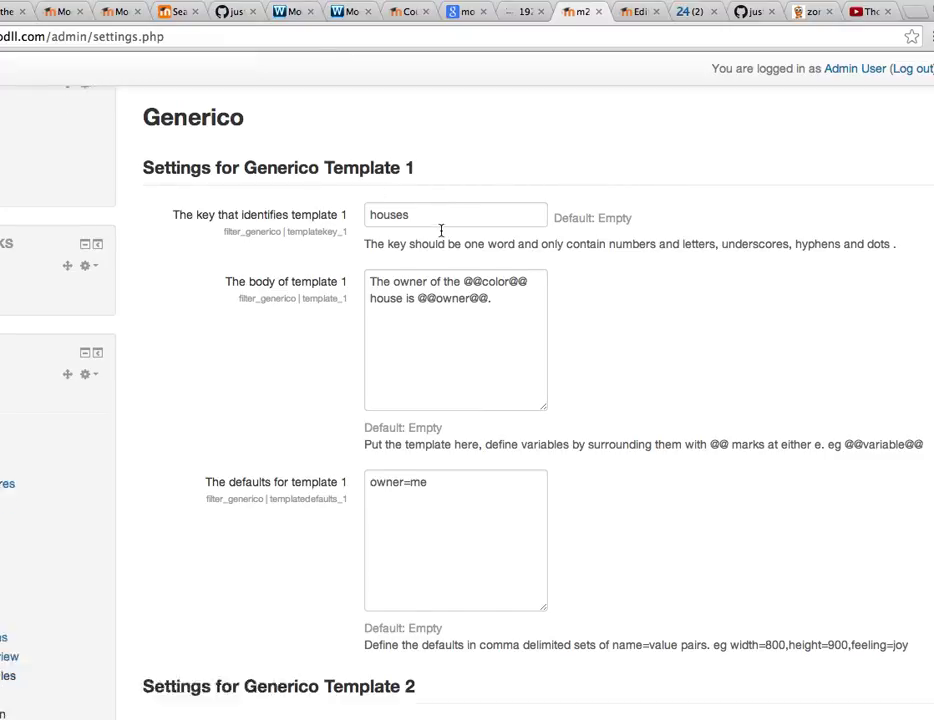
pyautogui.moveTo(334, 567); pyautogui.dragTo(416, 567)
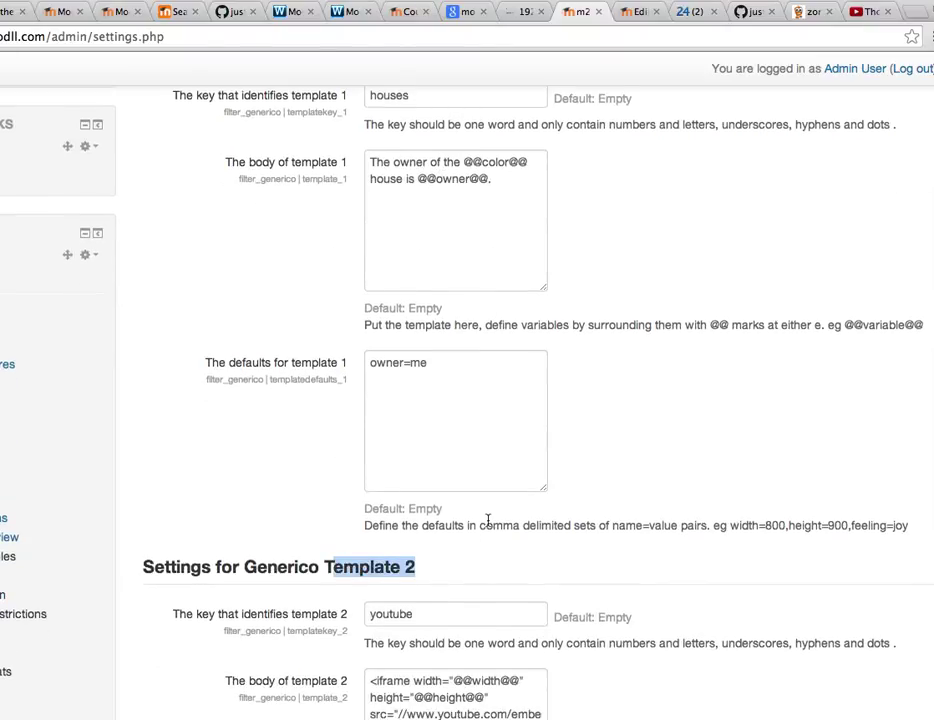
pyautogui.scroll(-2, 488, 525)
pyautogui.scroll(-10, 488, 525)
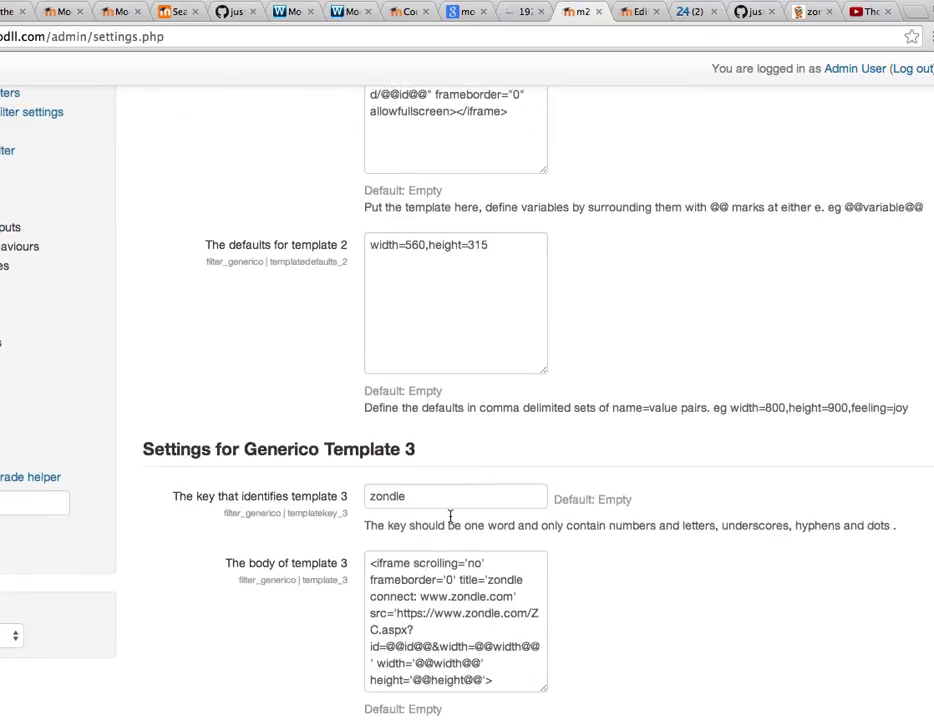
pyautogui.moveTo(323, 417); pyautogui.dragTo(419, 419)
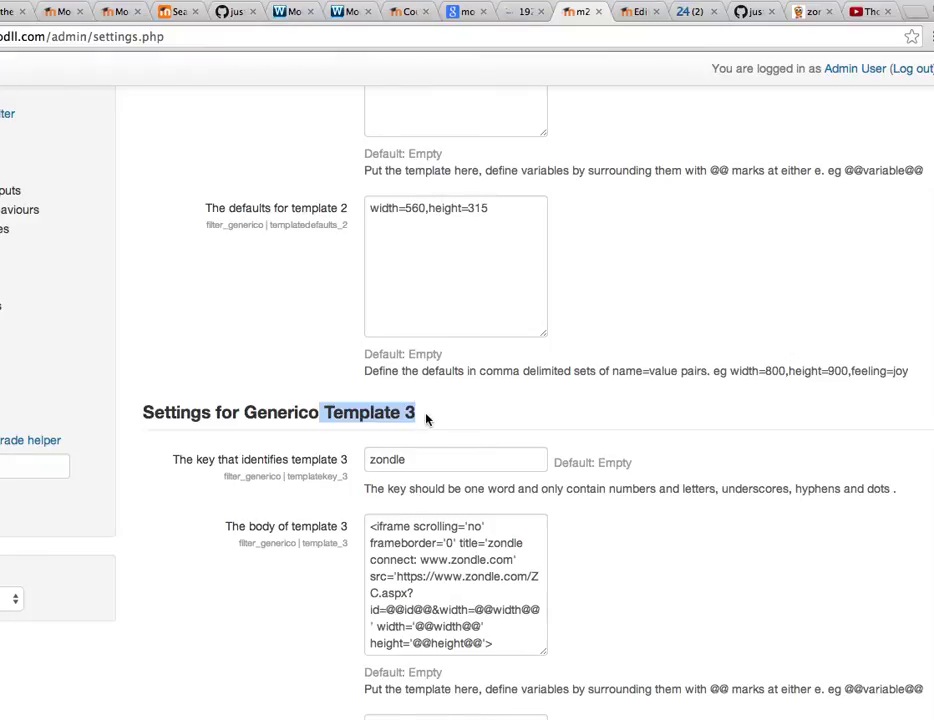
pyautogui.scroll(5, 427, 419)
pyautogui.scroll(12, 426, 414)
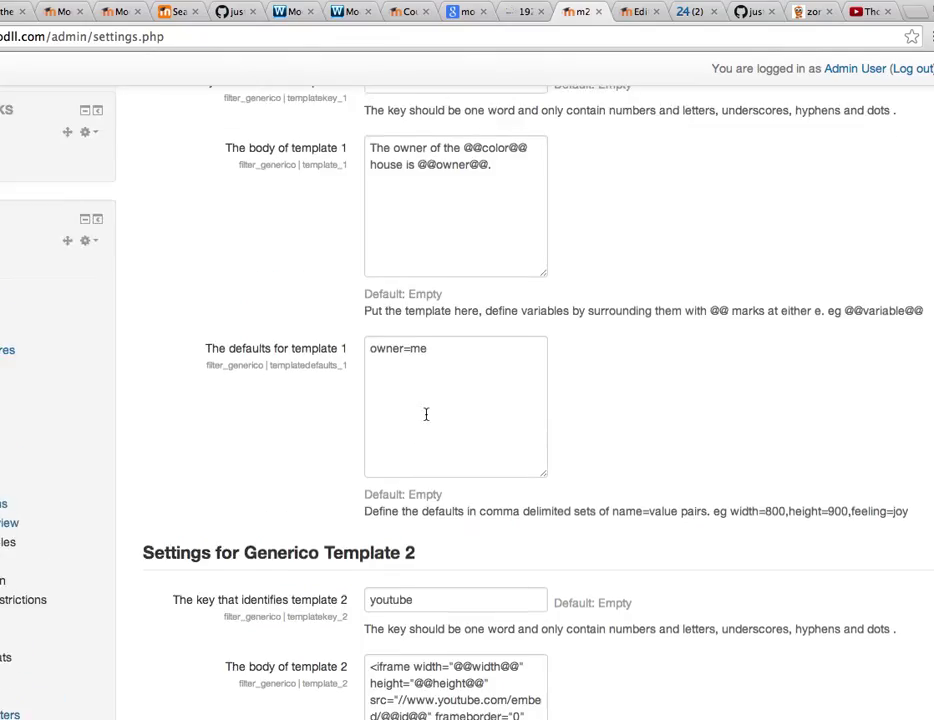
pyautogui.scroll(2, 426, 414)
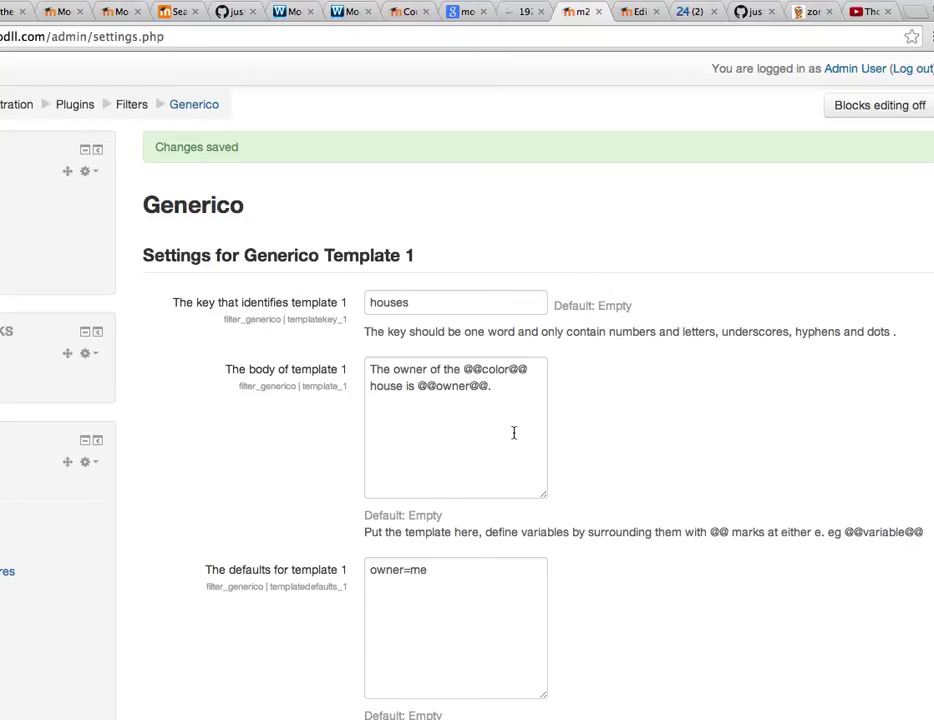
# - Compare the GENERICO filter string in the Generico Test Page content with the key and variables of Generico Template 1
pyautogui.click(634, 12)
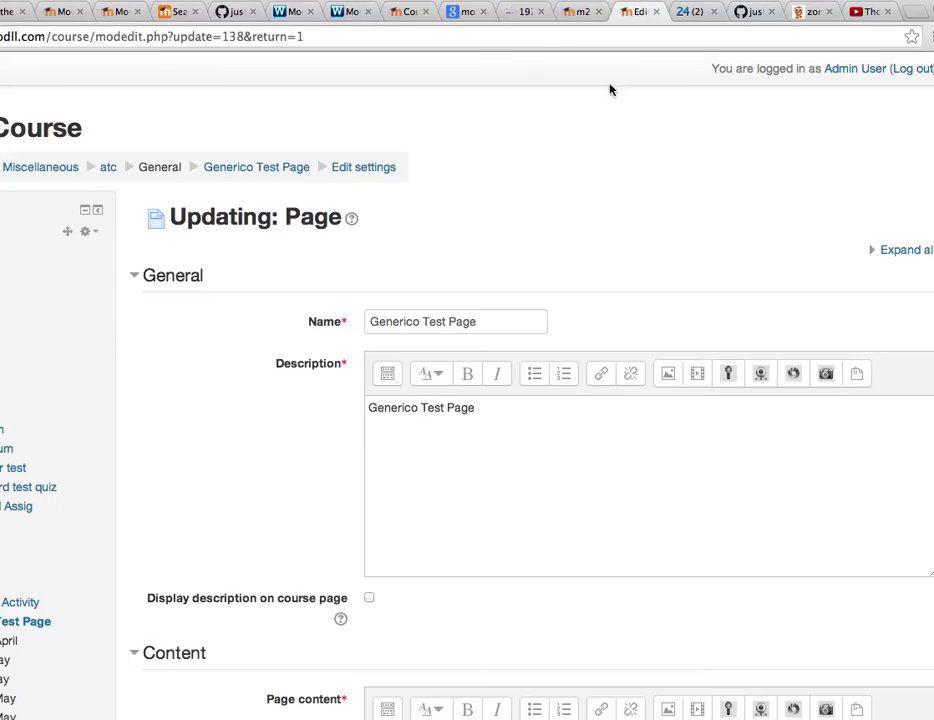
pyautogui.scroll(-5, 465, 457)
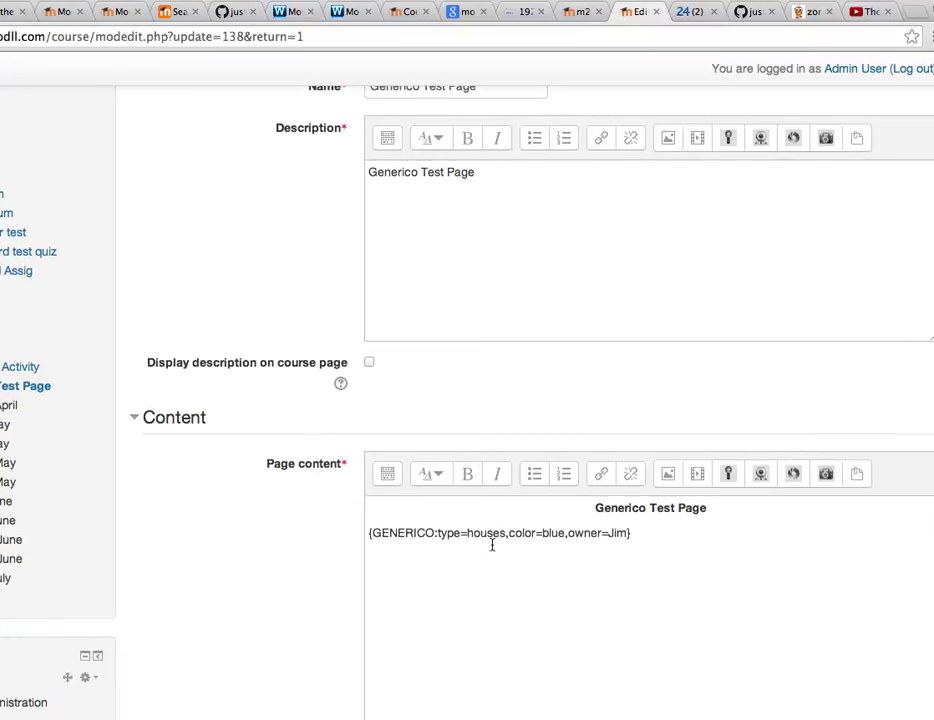
pyautogui.moveTo(506, 535); pyautogui.dragTo(461, 534)
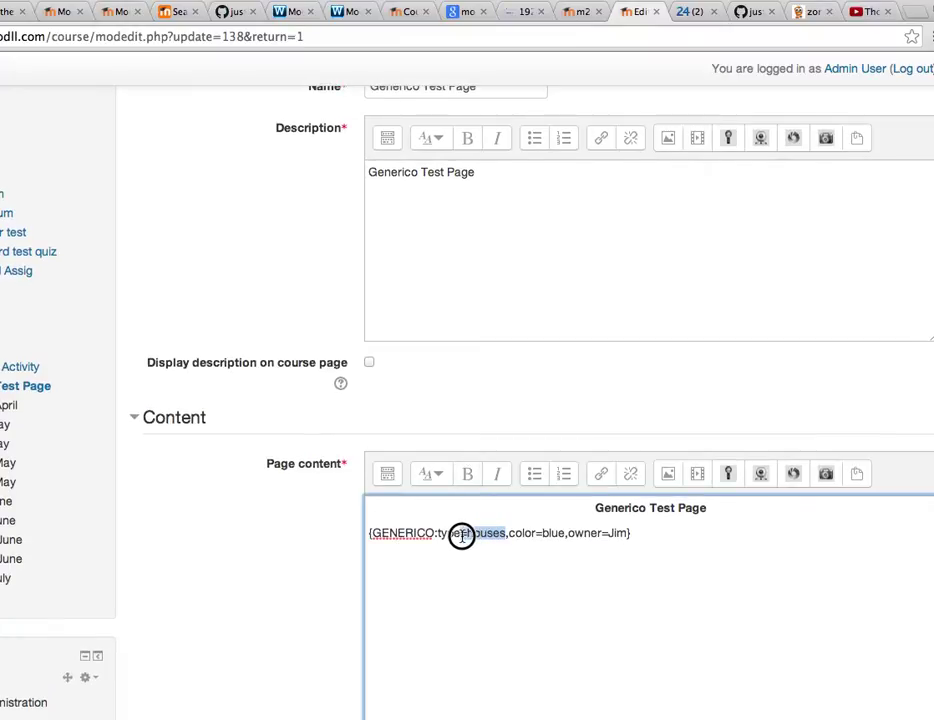
pyautogui.click(584, 15)
pyautogui.moveTo(418, 310); pyautogui.dragTo(367, 302)
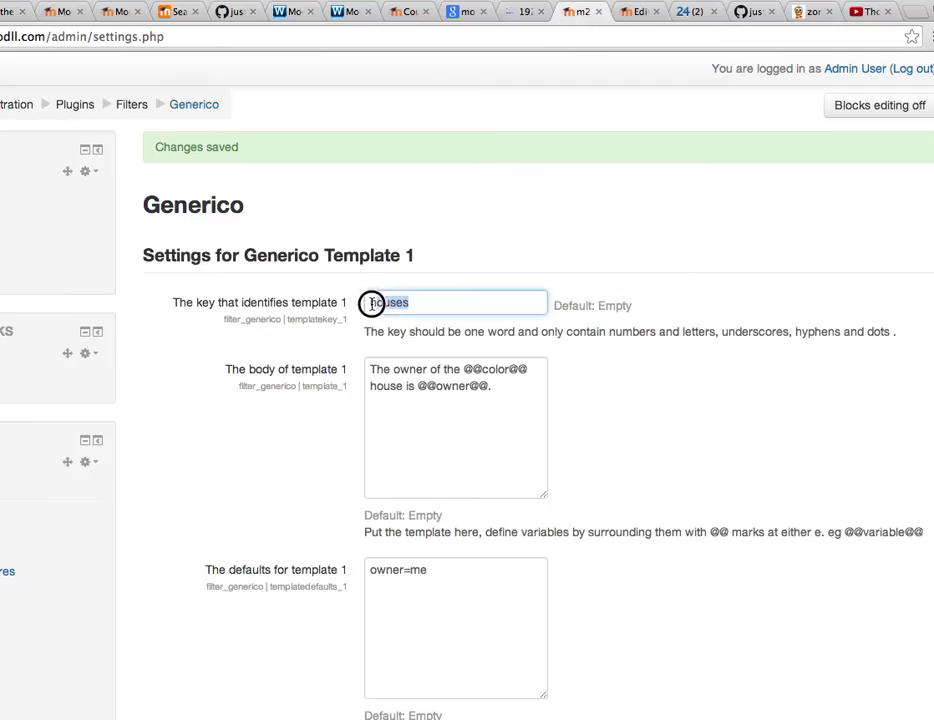
pyautogui.click(640, 15)
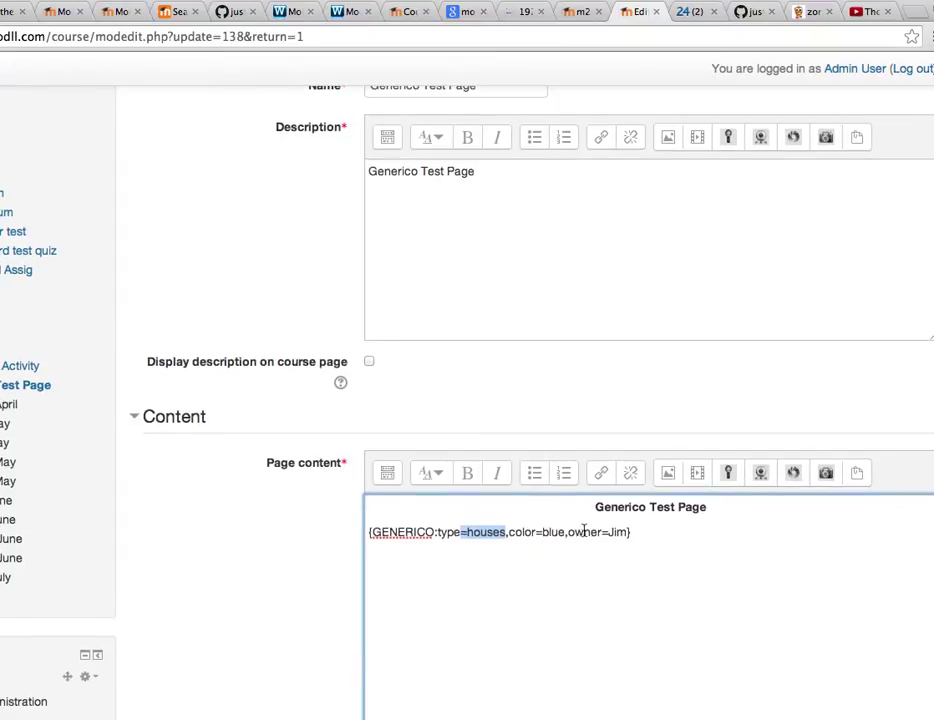
pyautogui.click(587, 14)
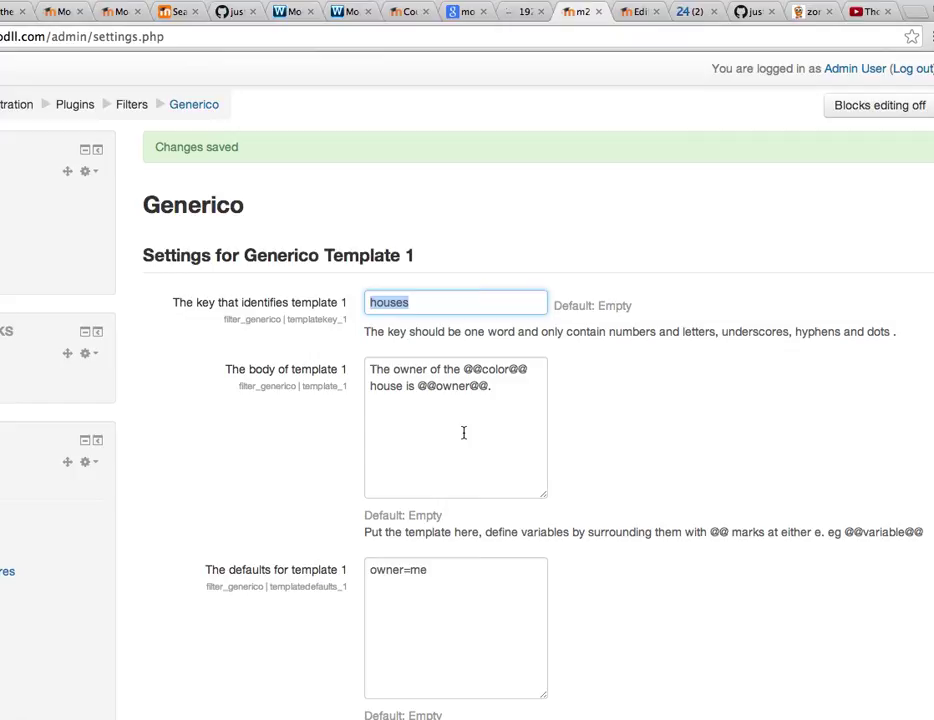
pyautogui.click(633, 11)
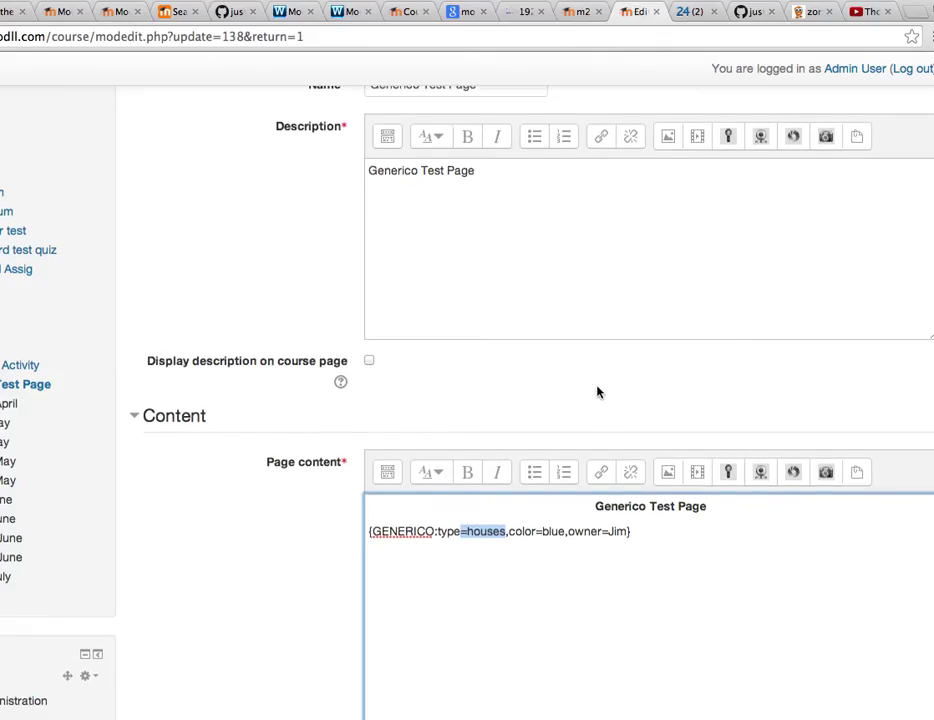
# - Save and display the Generico Test Page, and reopen its settings for editing
pyautogui.scroll(-10, 597, 392)
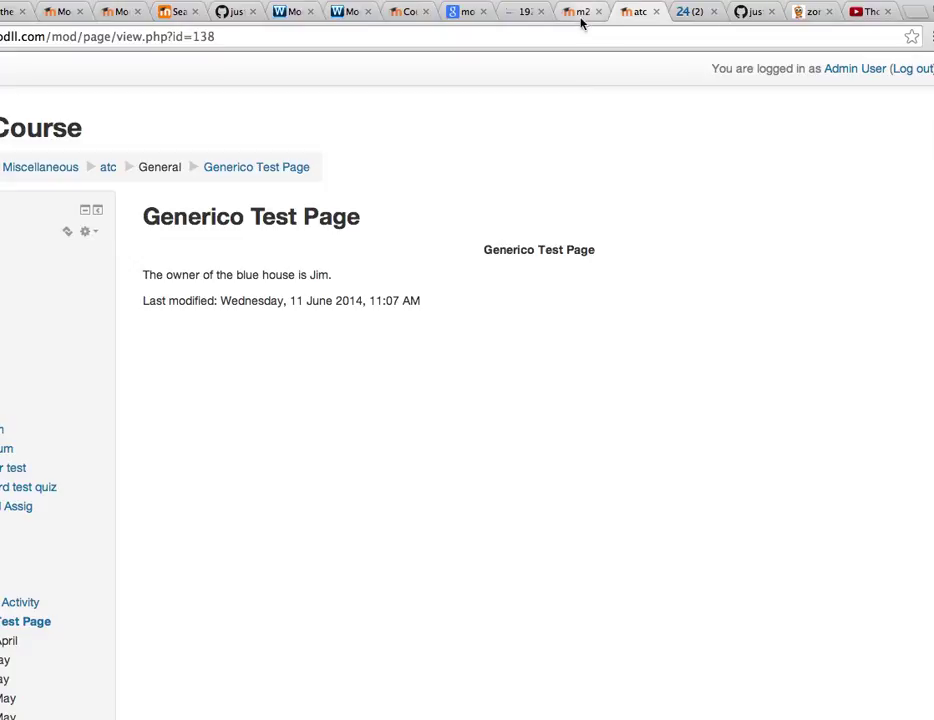
pyautogui.scroll(-5, 52, 452)
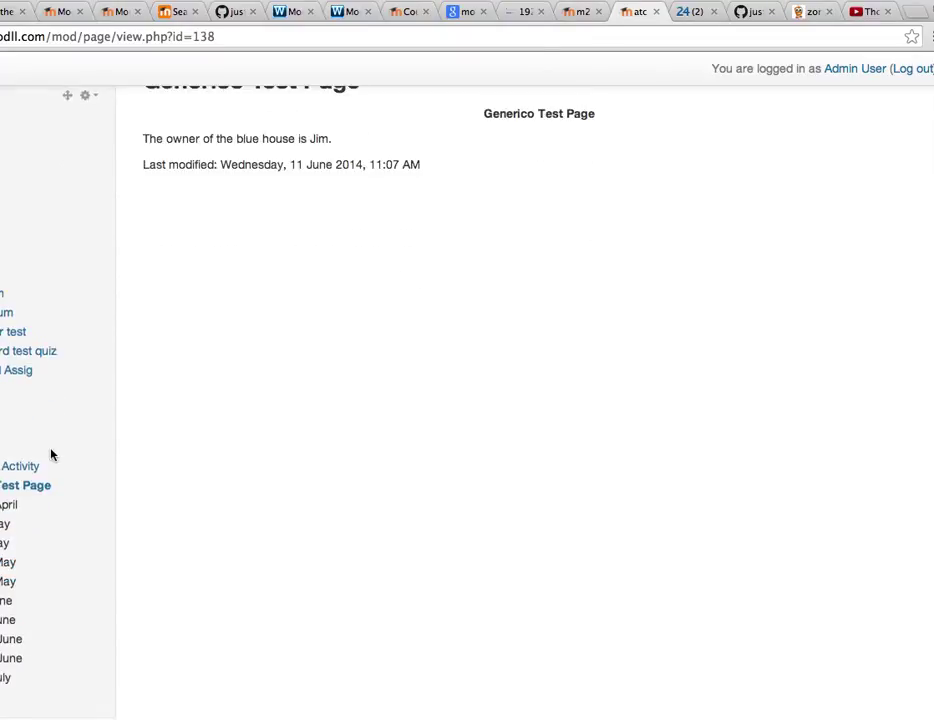
pyautogui.click(5, 553)
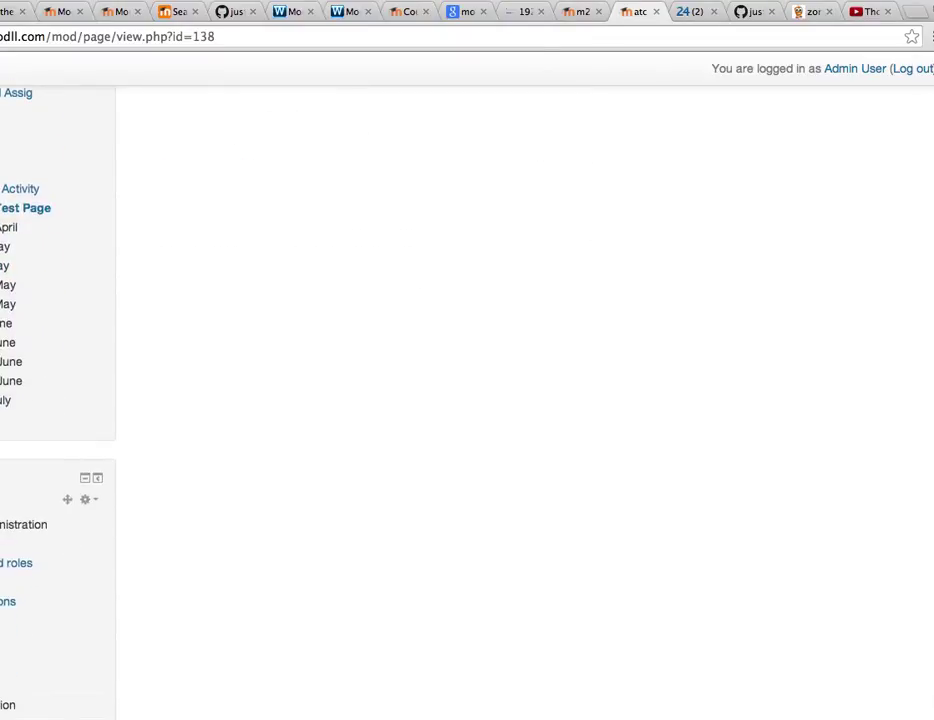
# - Review the key, body and defaults of Generico Template 2 in the filter settings
pyautogui.click(580, 11)
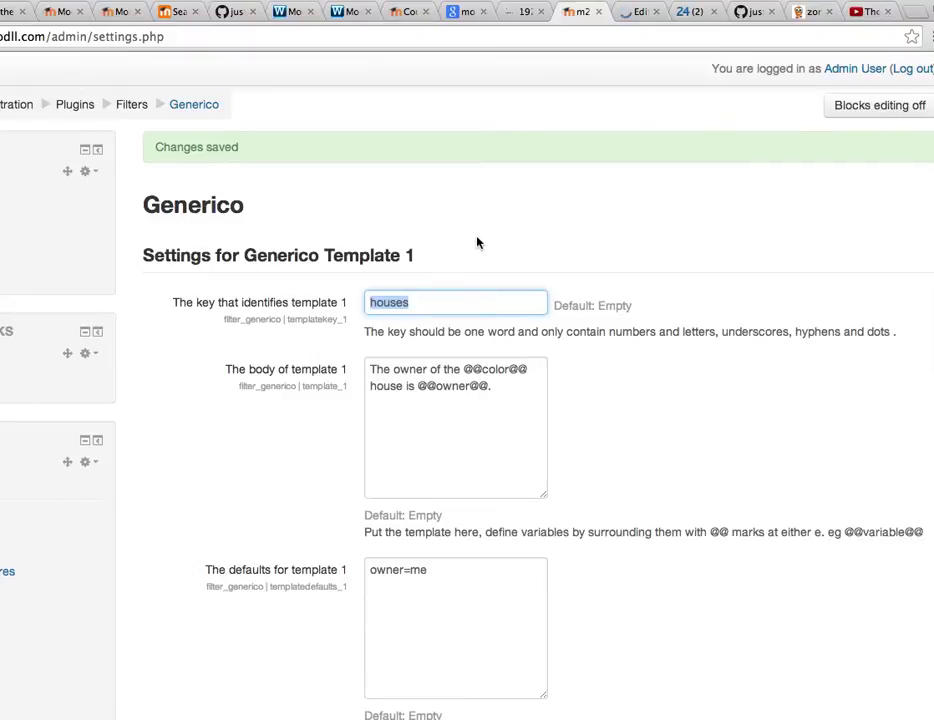
pyautogui.scroll(-2, 479, 235)
pyautogui.scroll(-4, 479, 243)
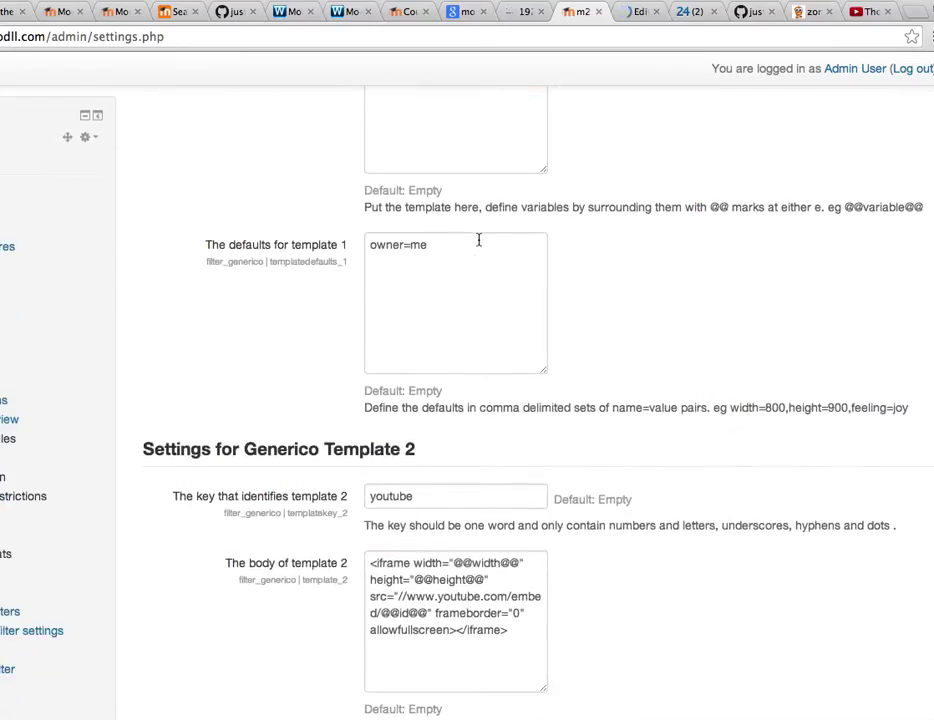
pyautogui.scroll(-2, 478, 241)
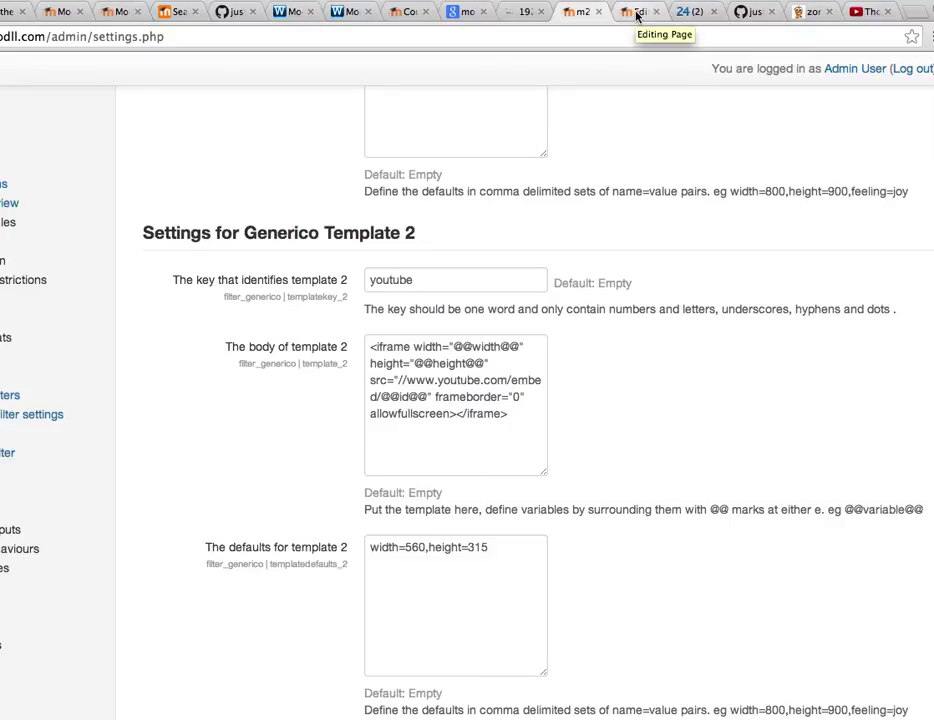
# - Copy the video ID Yp2ESLq2f7Q from the embed code of the open YouTube video
pyautogui.click(866, 12)
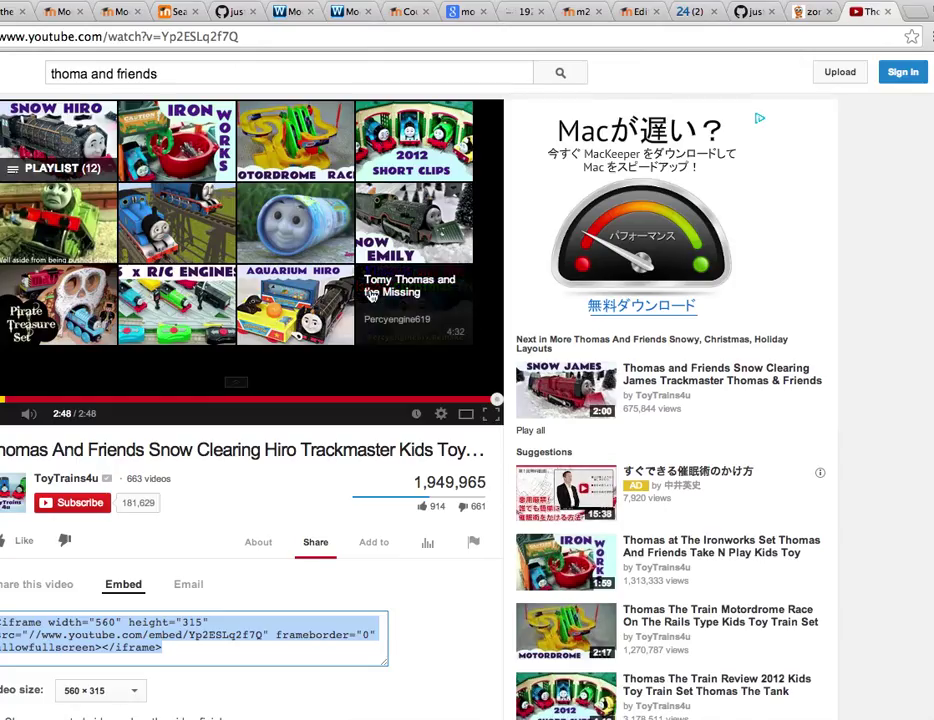
pyautogui.scroll(-3, 370, 292)
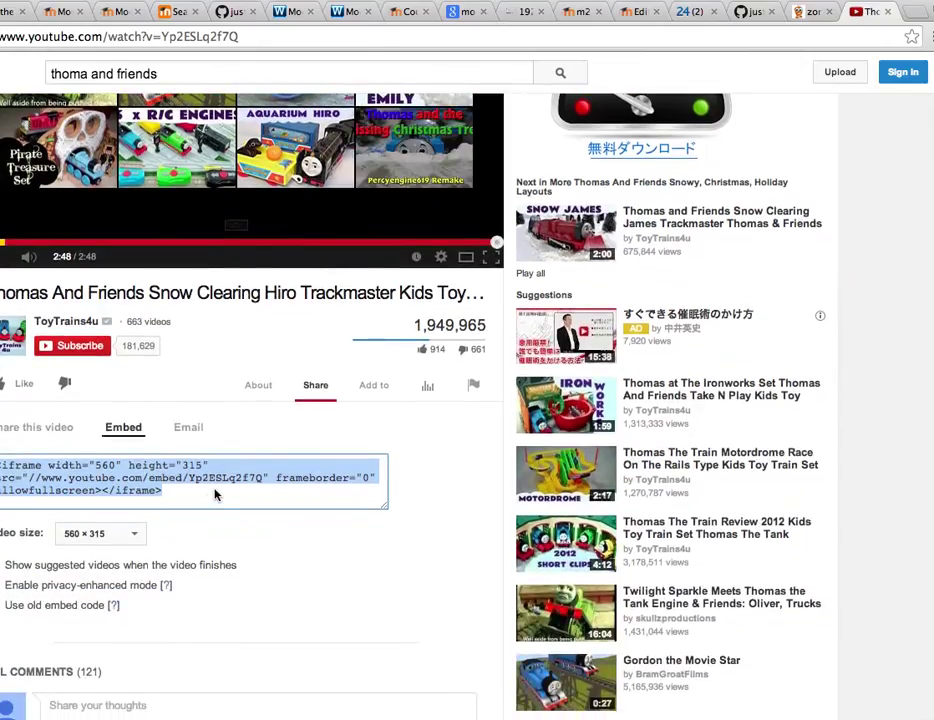
pyautogui.click(215, 492)
pyautogui.click(245, 478)
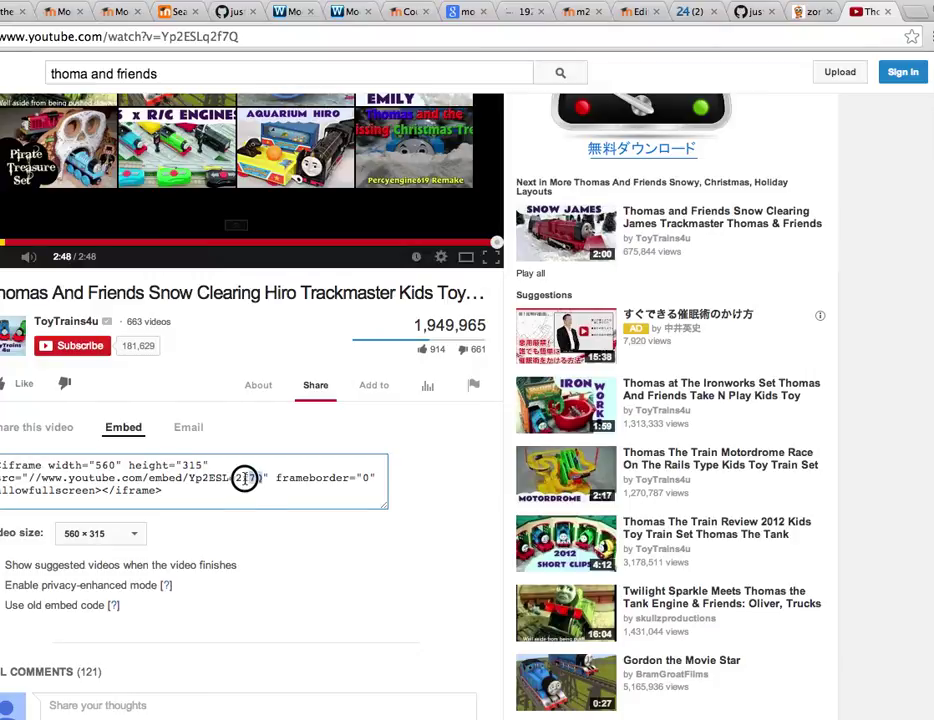
pyautogui.moveTo(245, 478); pyautogui.dragTo(190, 479)
pyautogui.press('super+c')
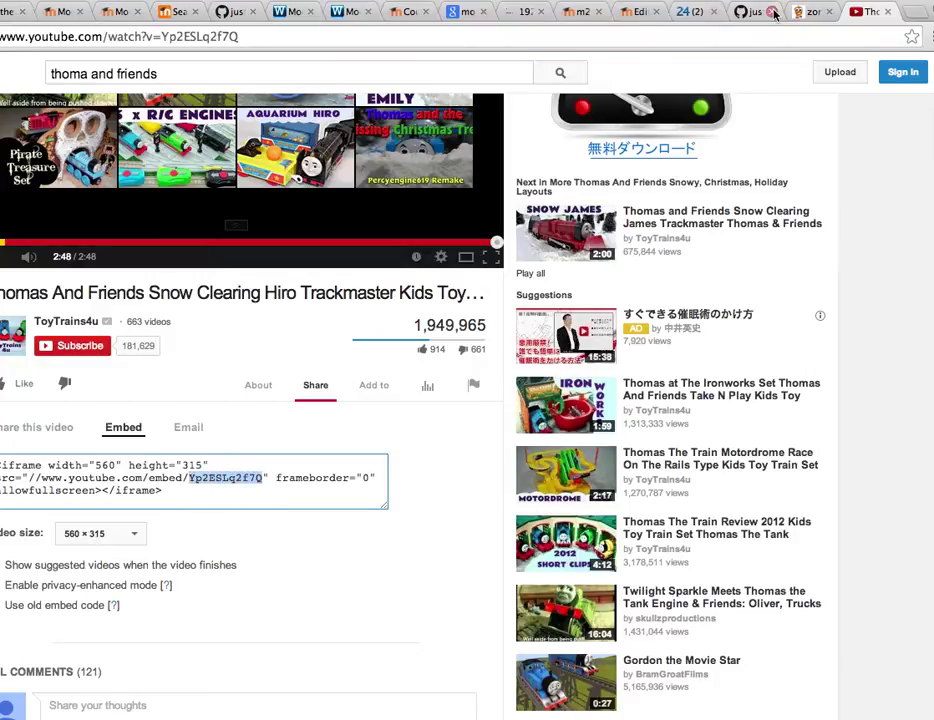
# - Change the filter string's type to youtube in the page content of the Generico Test Page
pyautogui.click(636, 13)
pyautogui.scroll(-5, 553, 160)
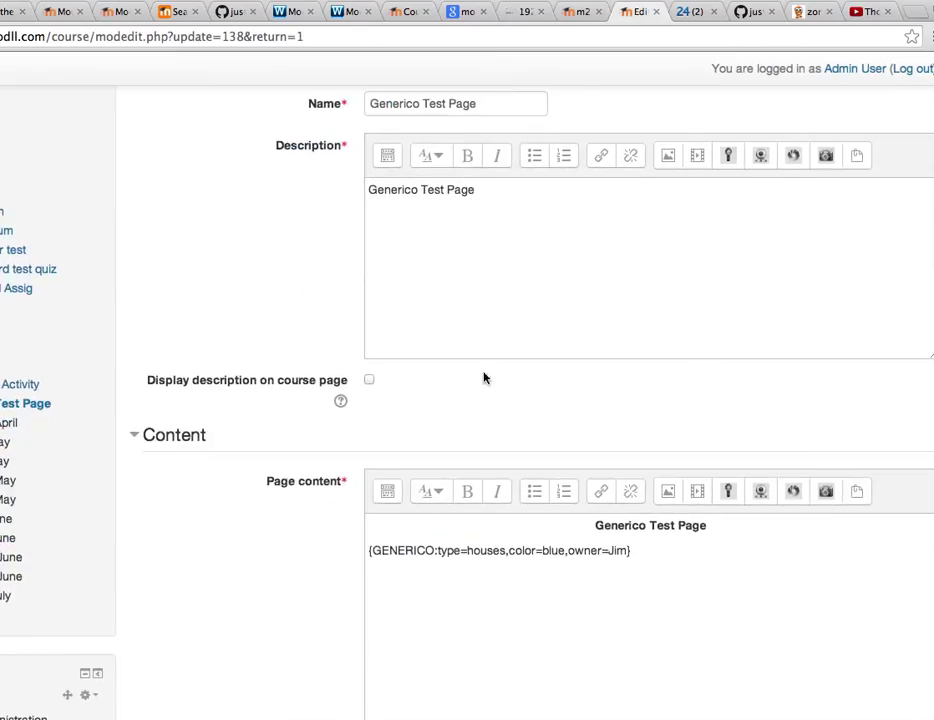
pyautogui.click(507, 550)
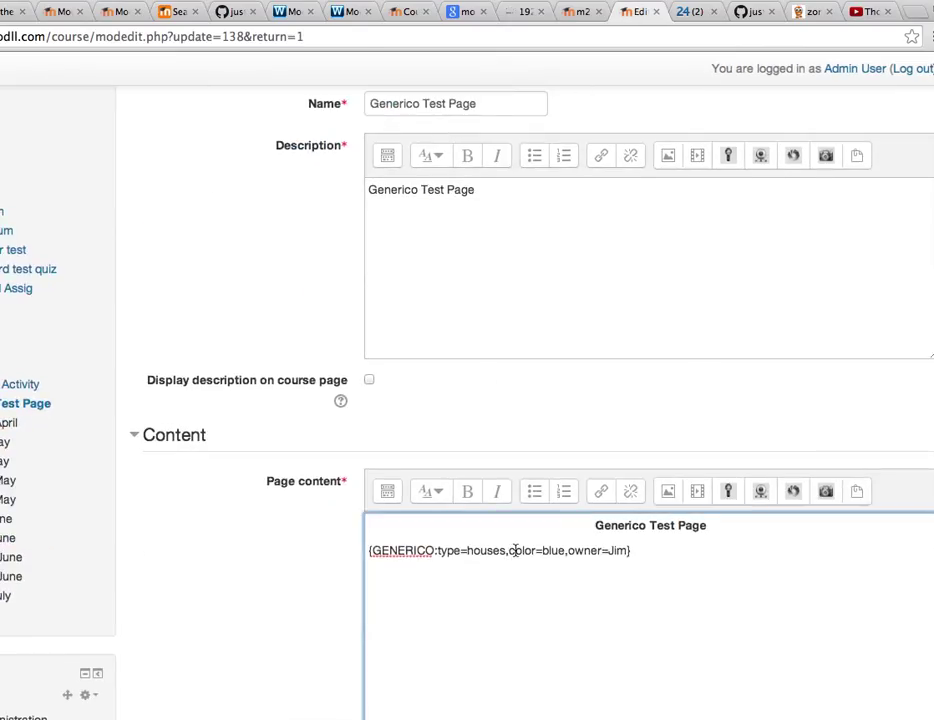
pyautogui.press('BackSpace')
pyautogui.press('BackSpace')
pyautogui.press('BackSpace')
pyautogui.press('BackSpace')
pyautogui.press('BackSpace')
pyautogui.press('BackSpace')
pyautogui.press('BackSpace')
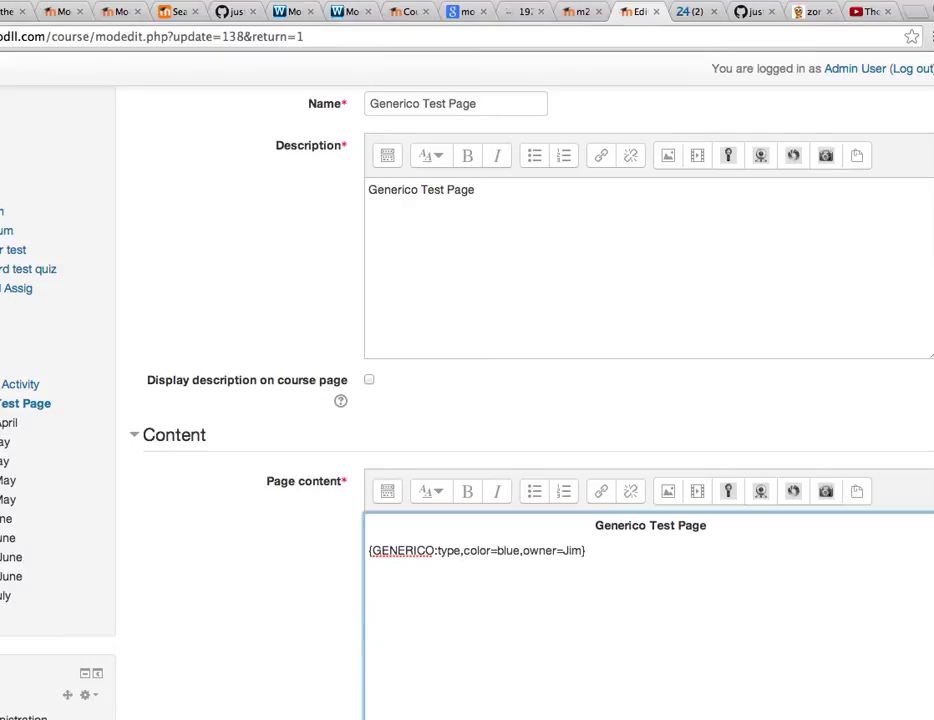
pyautogui.write('youtube')
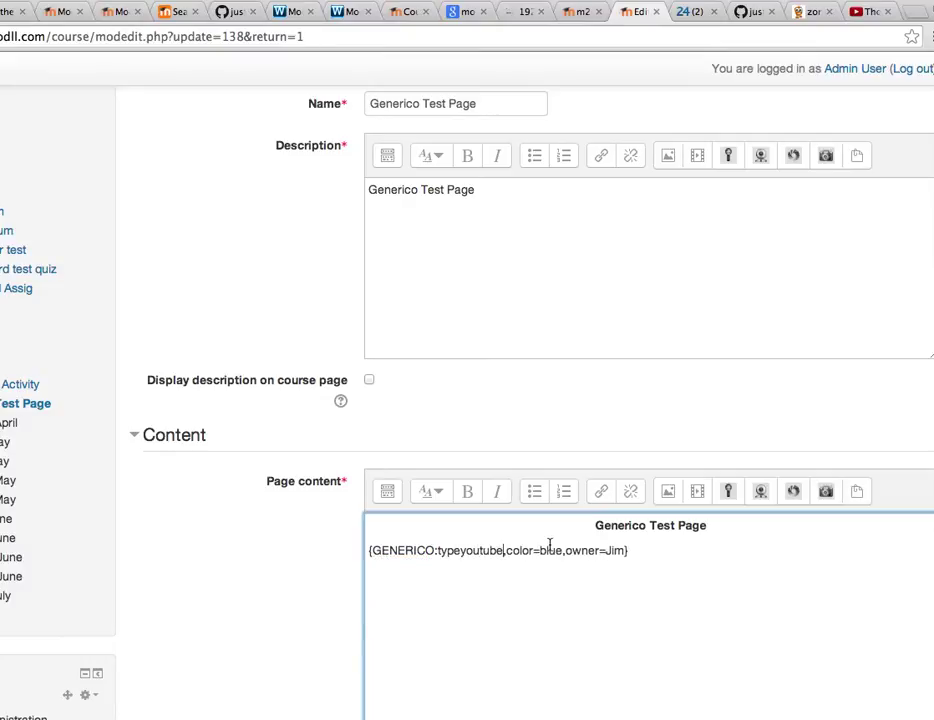
pyautogui.click(459, 550)
pyautogui.write('=')
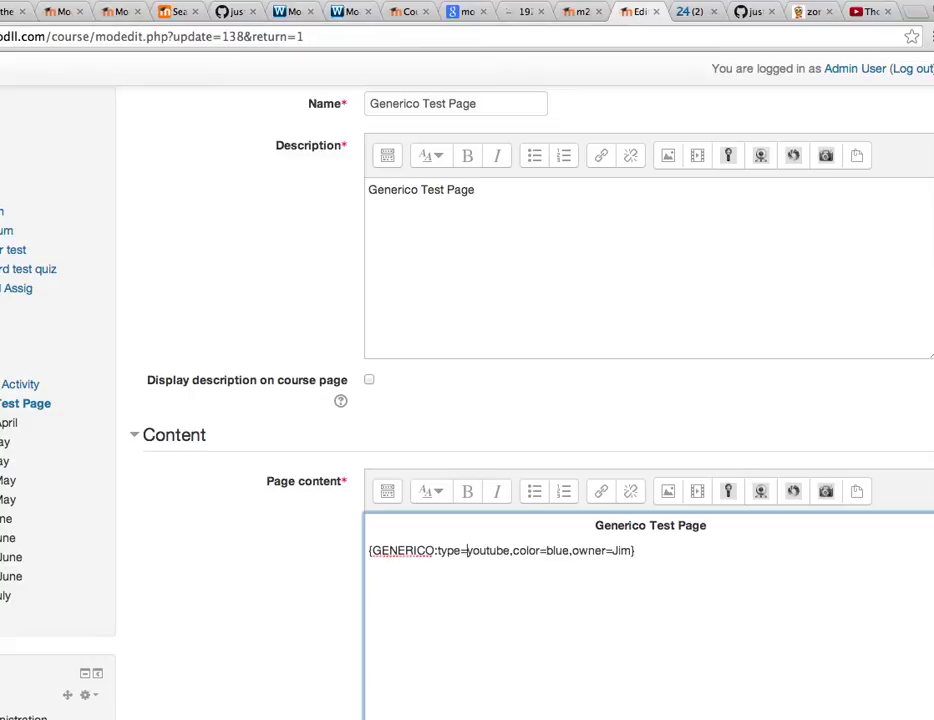
# - Replace the color and owner parameters in the filter string with id=Yp2ESLq2f7Q, and save and display the page
pyautogui.moveTo(630, 550); pyautogui.dragTo(515, 553)
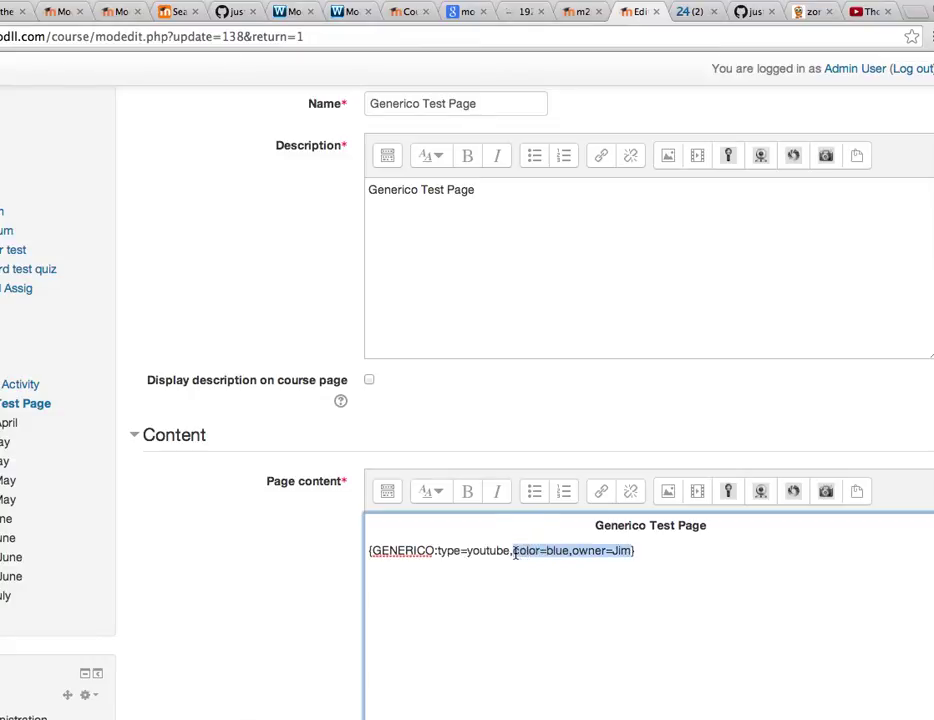
pyautogui.write('id=')
pyautogui.press('super+v')
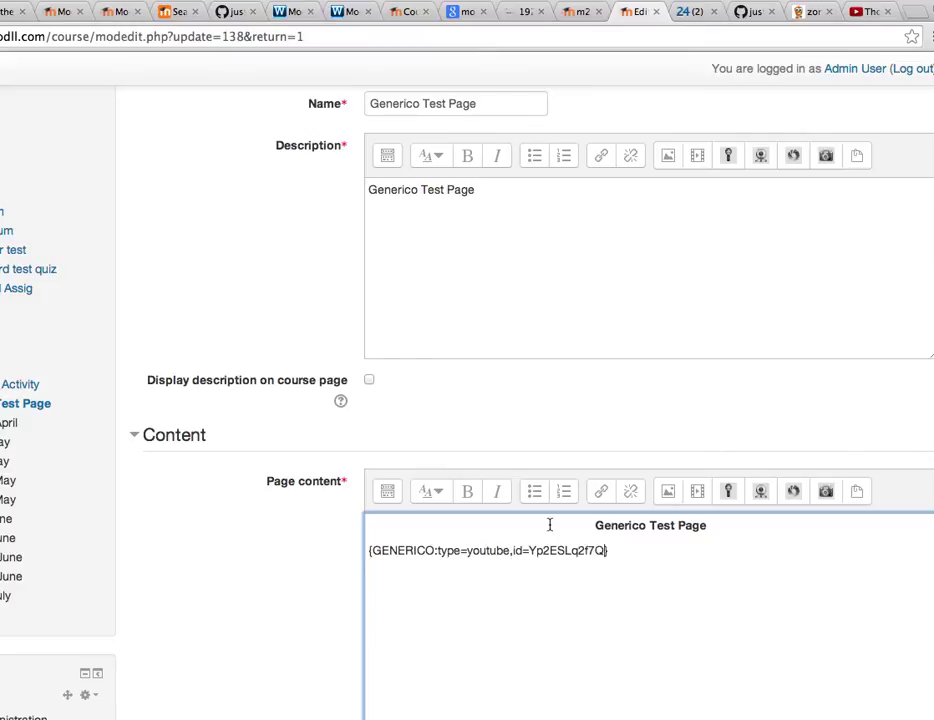
pyautogui.scroll(-10, 549, 524)
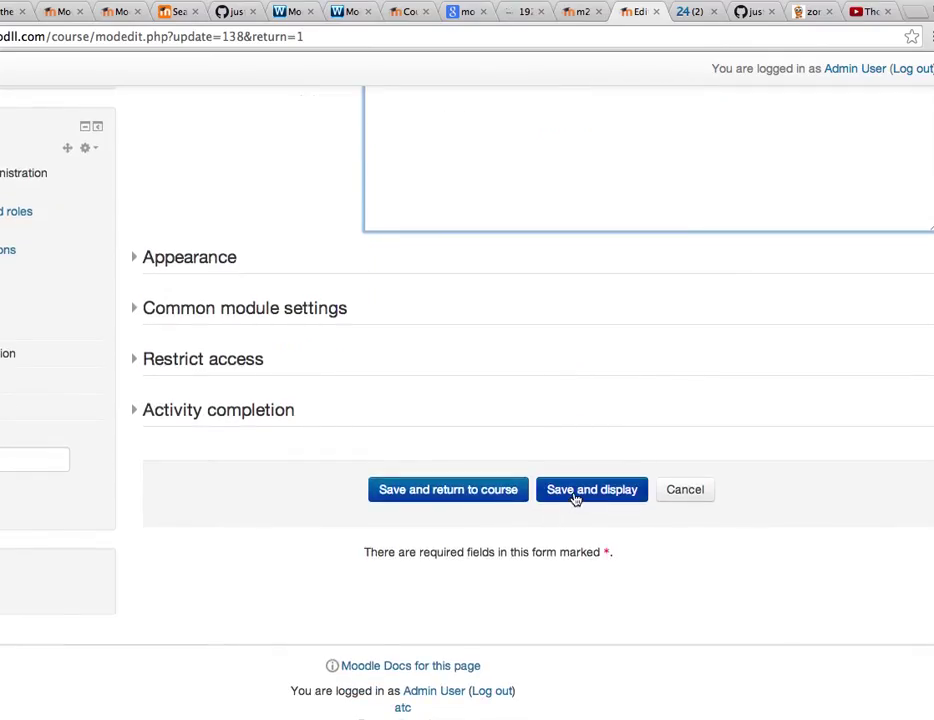
pyautogui.click(576, 498)
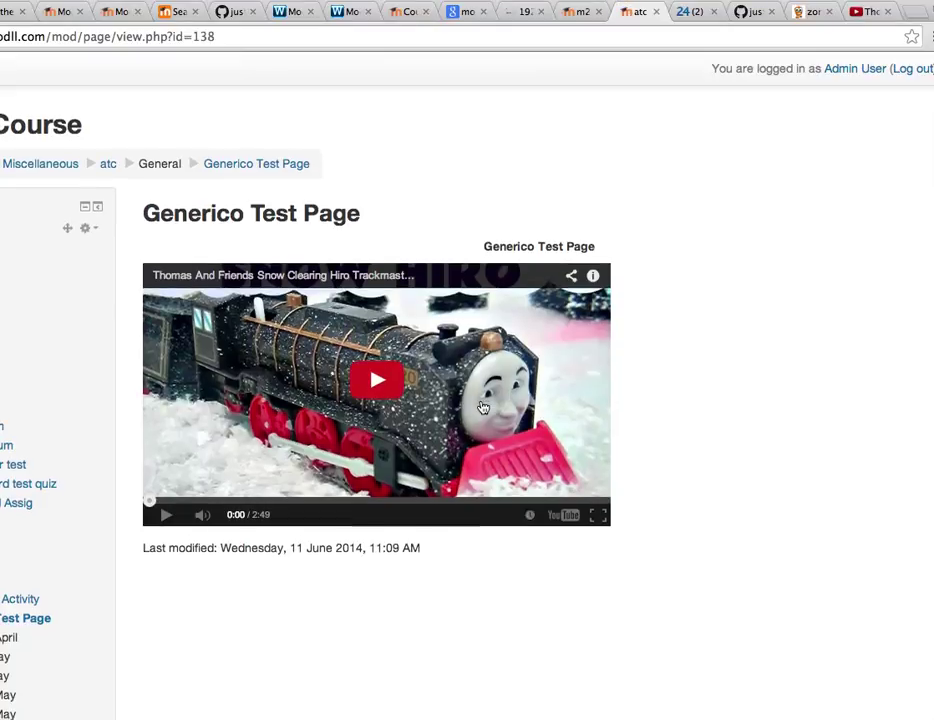
# - Open the Generico Test Page's edit settings form again
pyautogui.scroll(-5, 409, 432)
pyautogui.scroll(-4, 183, 492)
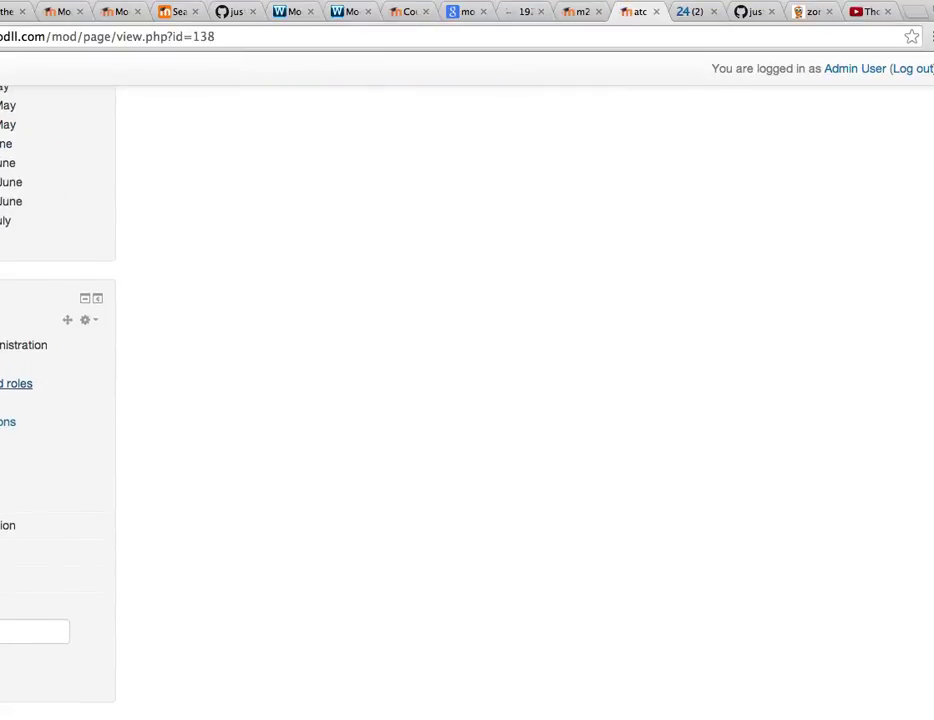
pyautogui.click(2, 364)
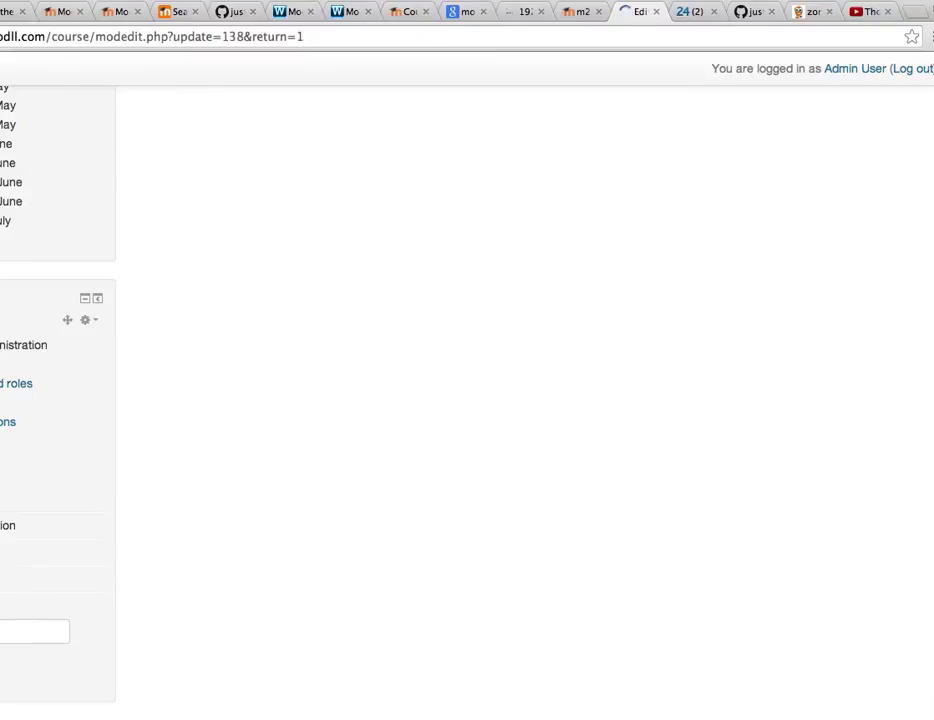
# - Review the youtube template's defaults and the zondle template's key and body in the Generico filter settings
pyautogui.click(583, 11)
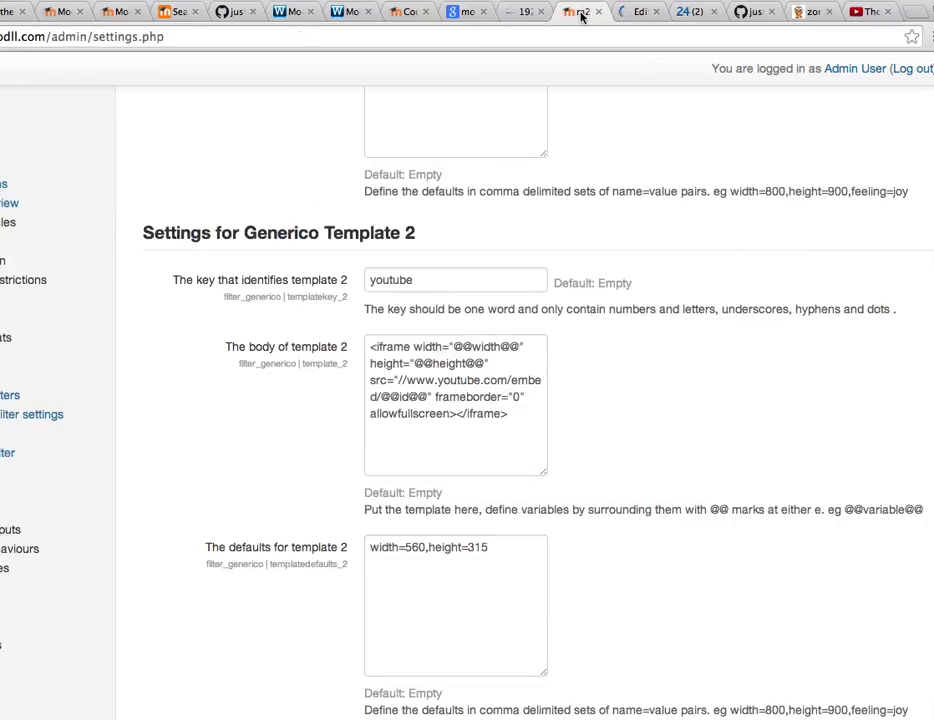
pyautogui.scroll(-5, 411, 262)
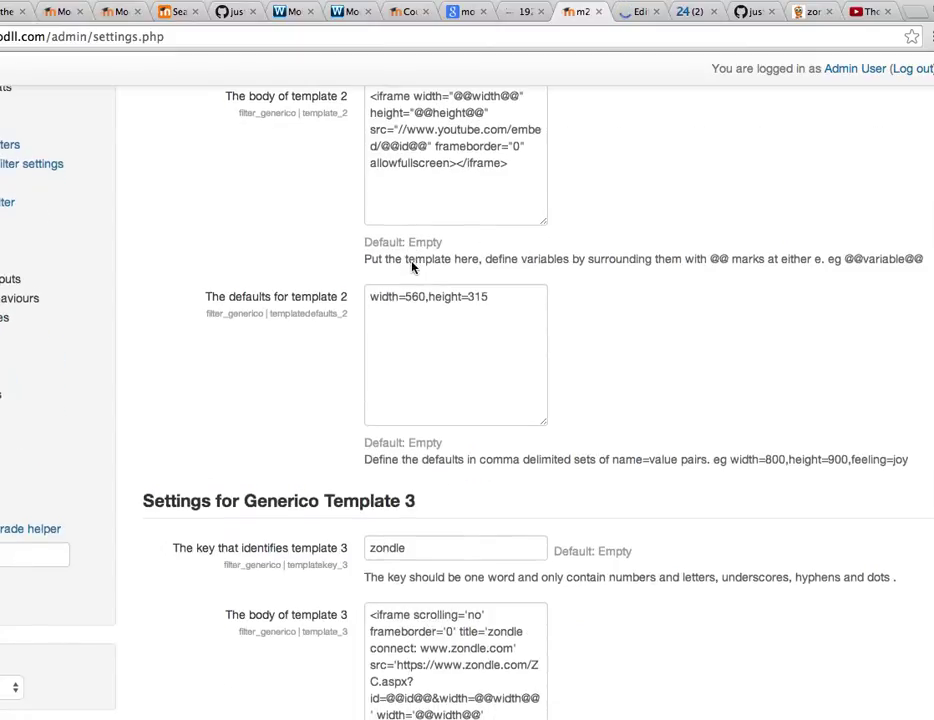
pyautogui.scroll(-1, 411, 262)
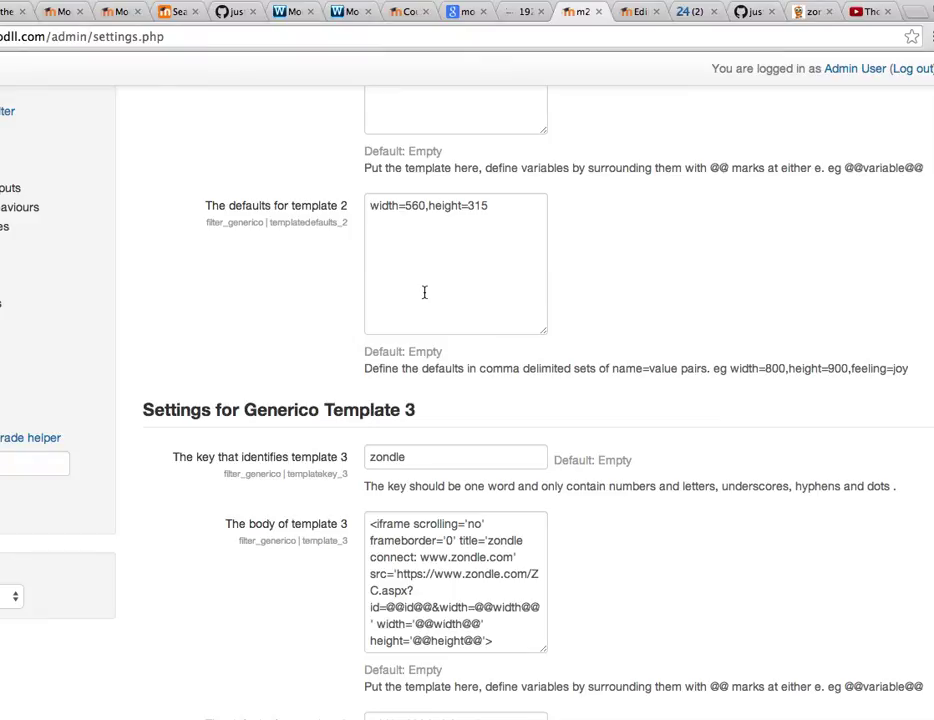
# - Preview the Parachuting Zondles game with the TOEIC Words topic on the zondle site, and close the game
pyautogui.click(810, 14)
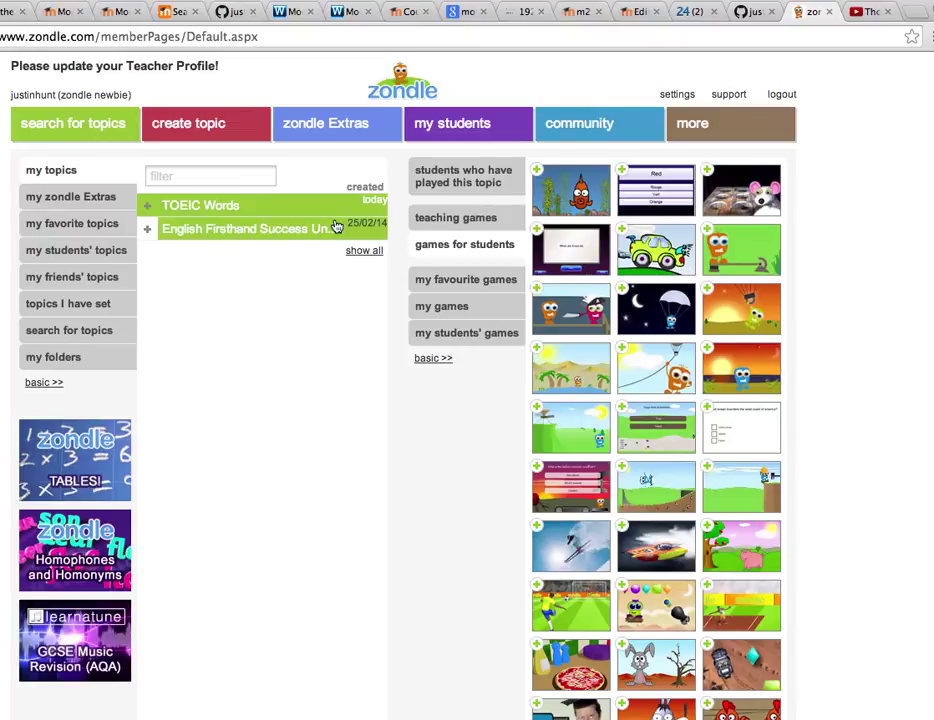
pyautogui.click(668, 320)
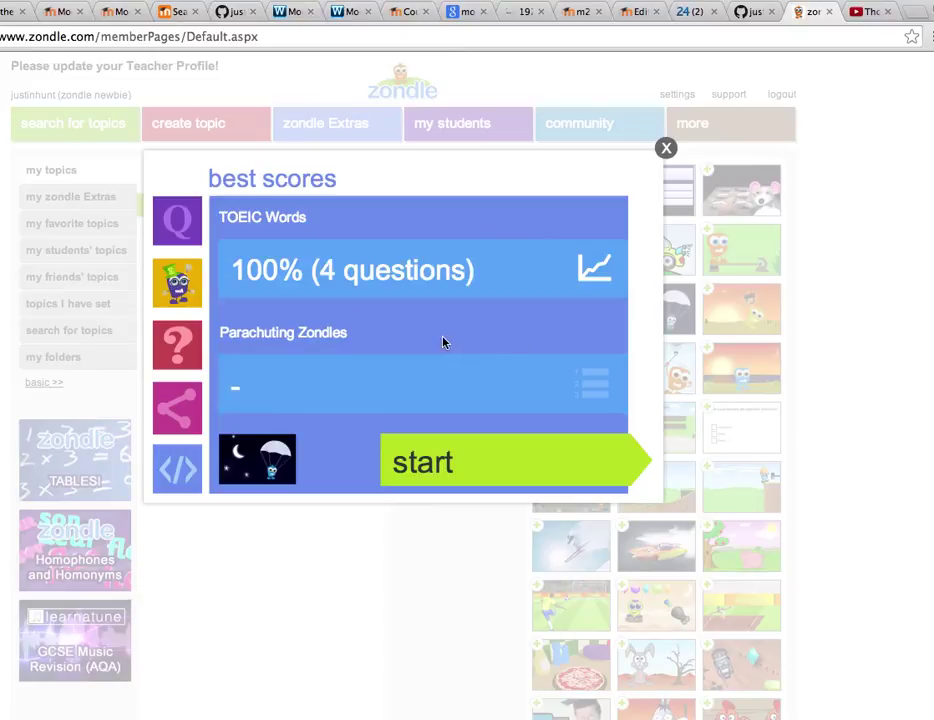
pyautogui.click(444, 465)
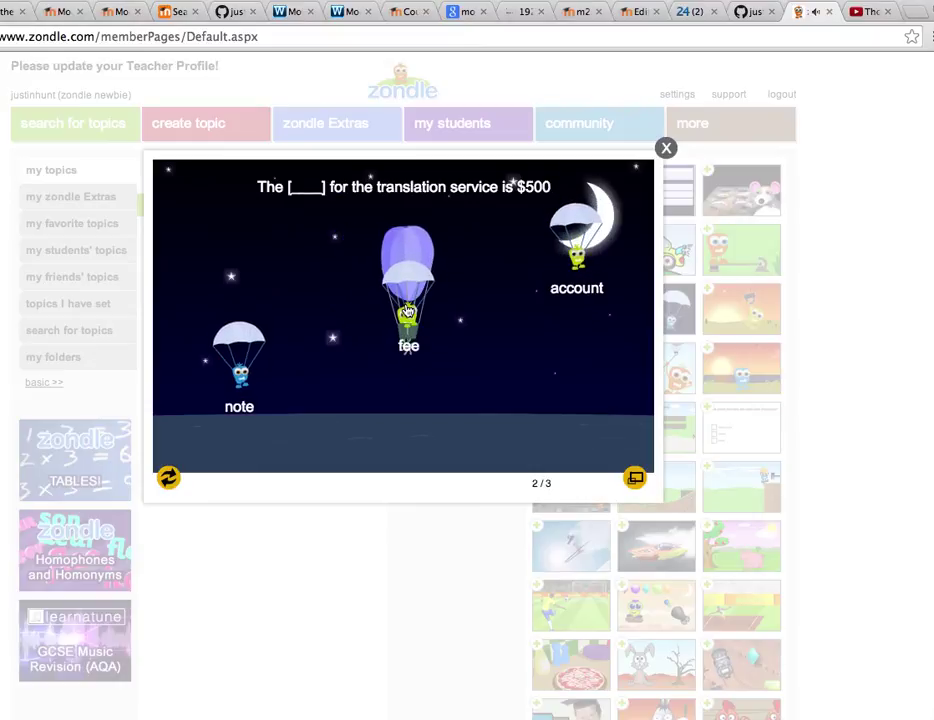
pyautogui.click(668, 149)
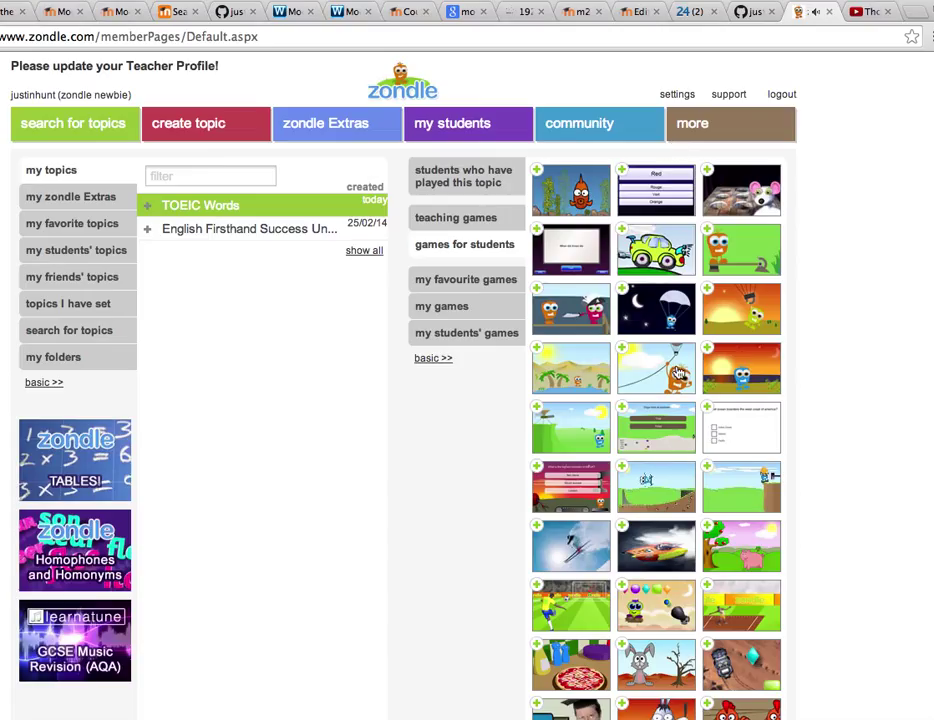
# - Generate the zondle connect embed code for the TOEIC Words topic and Parachuting Zondles game, displayed as a game
pyautogui.click(671, 332)
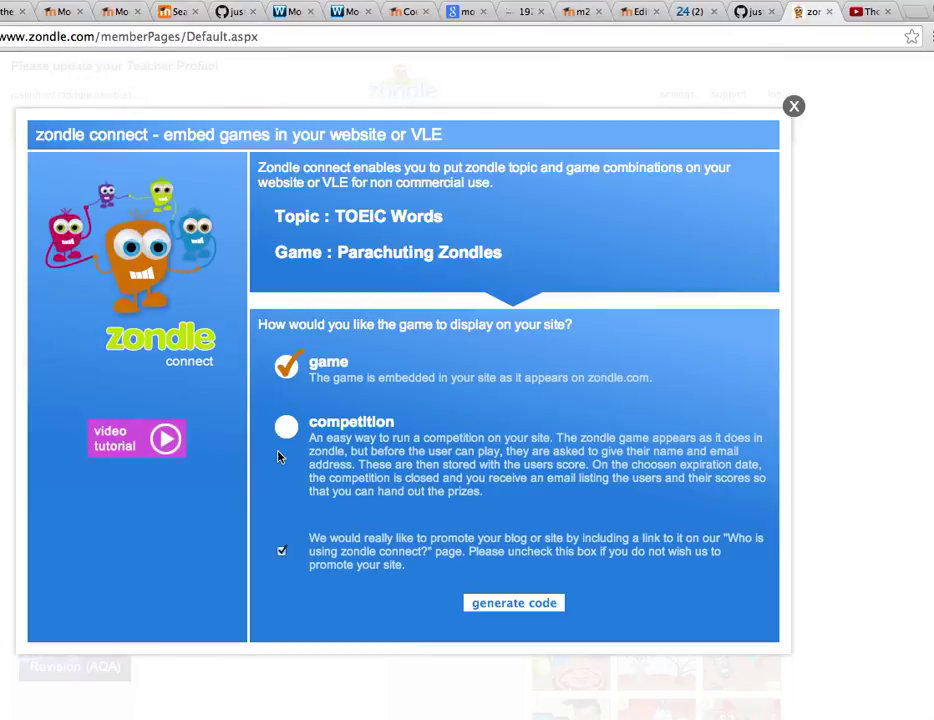
pyautogui.click(500, 608)
pyautogui.scroll(-5, 517, 538)
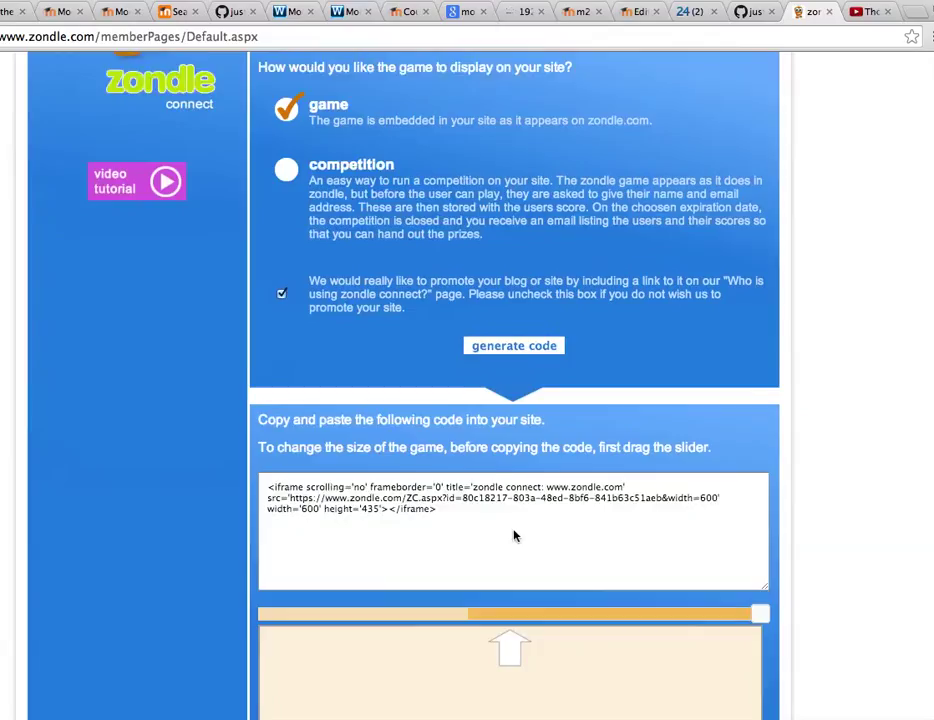
pyautogui.scroll(-1, 460, 440)
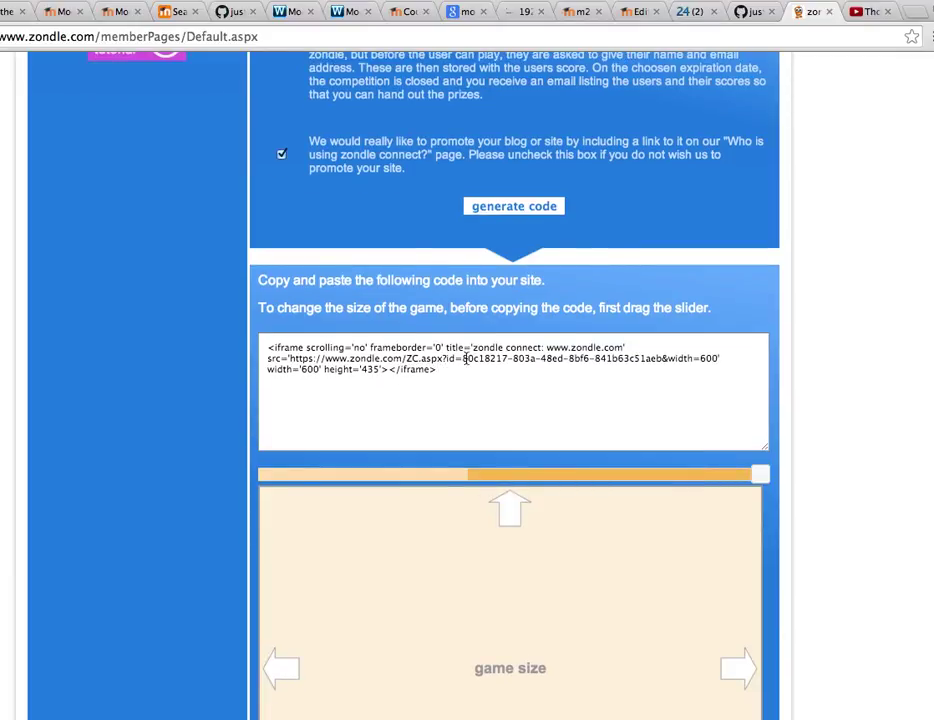
# - Copy the generated iframe embed code and replace the contents of the untitled text 2 document in the text editor with it
pyautogui.moveTo(463, 359); pyautogui.dragTo(596, 358)
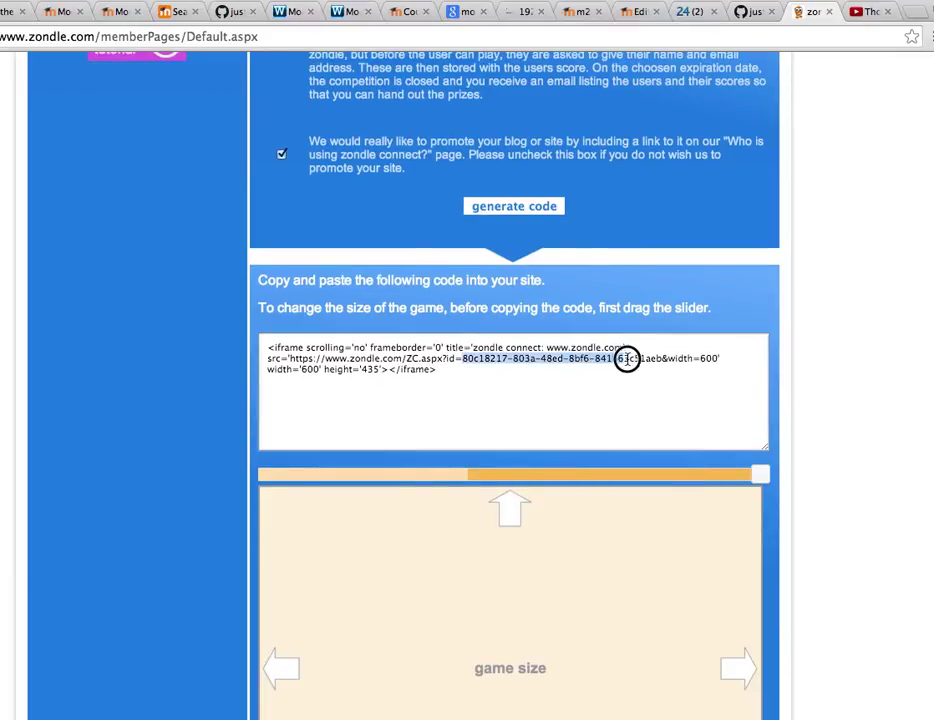
pyautogui.moveTo(627, 358); pyautogui.dragTo(642, 378)
pyautogui.press('super+c')
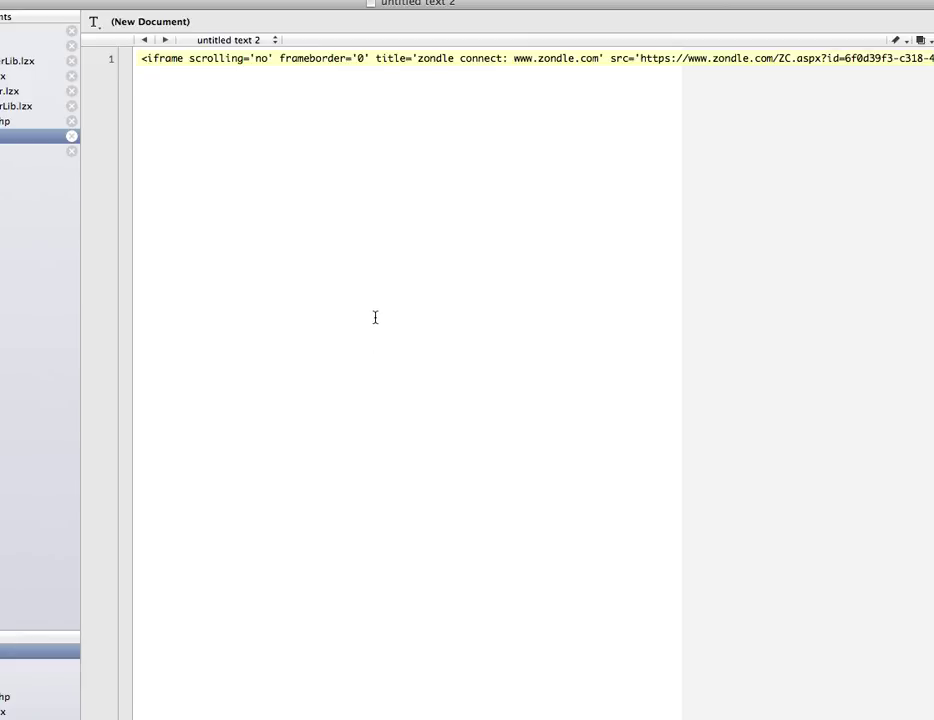
pyautogui.press('super+a')
pyautogui.press('super+v')
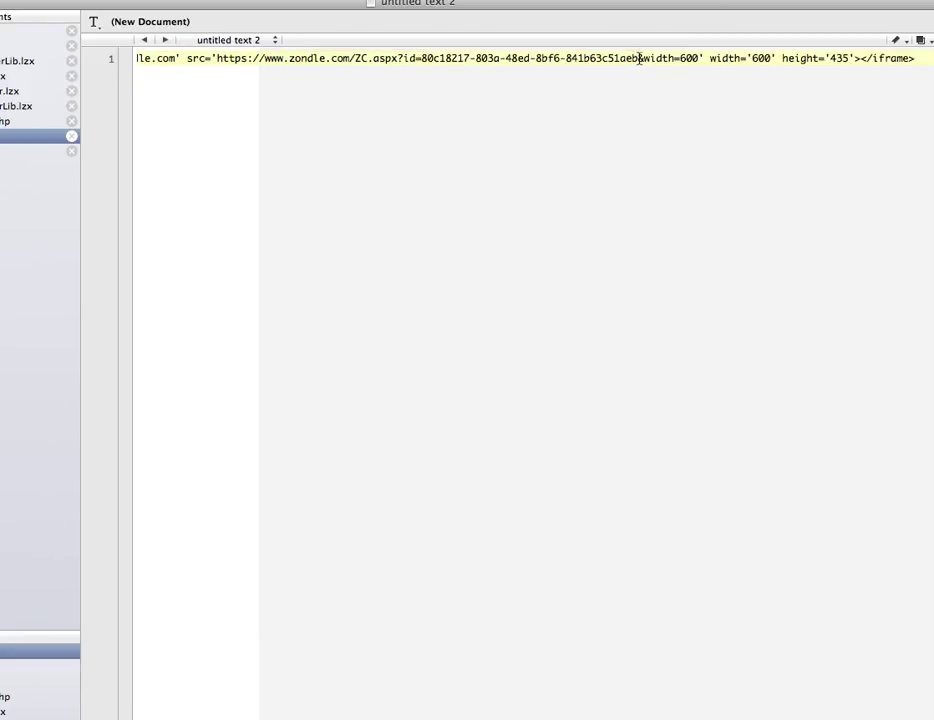
# - Copy the game ID 80c18217-803a-48ed-8bf6-841b63c51aeb from the pasted embed code and return to the browser
pyautogui.moveTo(640, 58); pyautogui.dragTo(422, 58)
pyautogui.press('super+c')
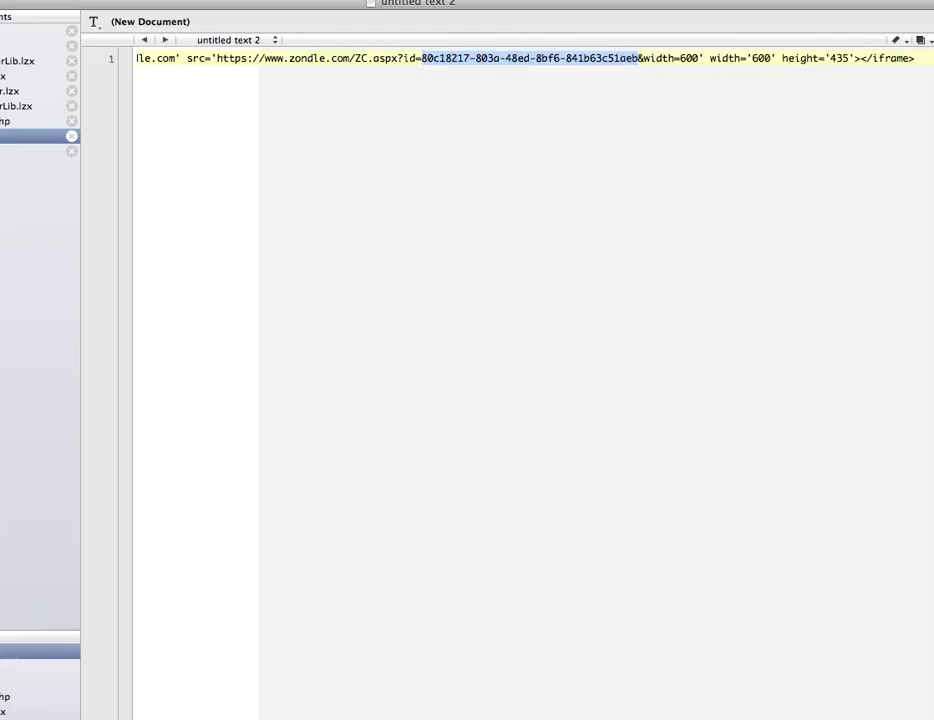
pyautogui.press('super+Tab')
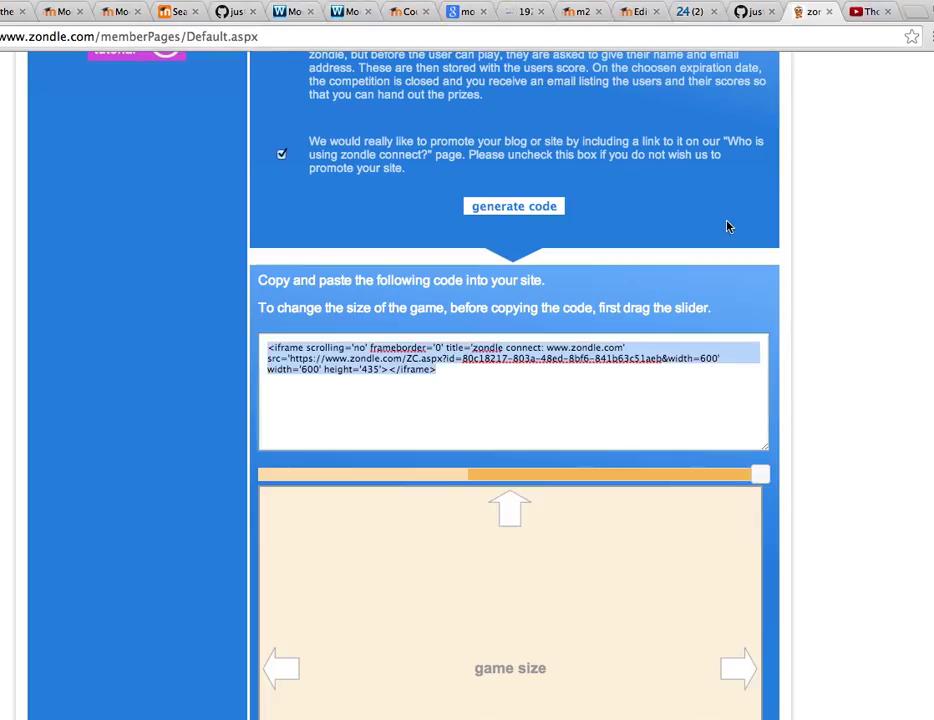
# - Change the filter string's type to zondle in the page content of the Generico Test Page
pyautogui.click(578, 10)
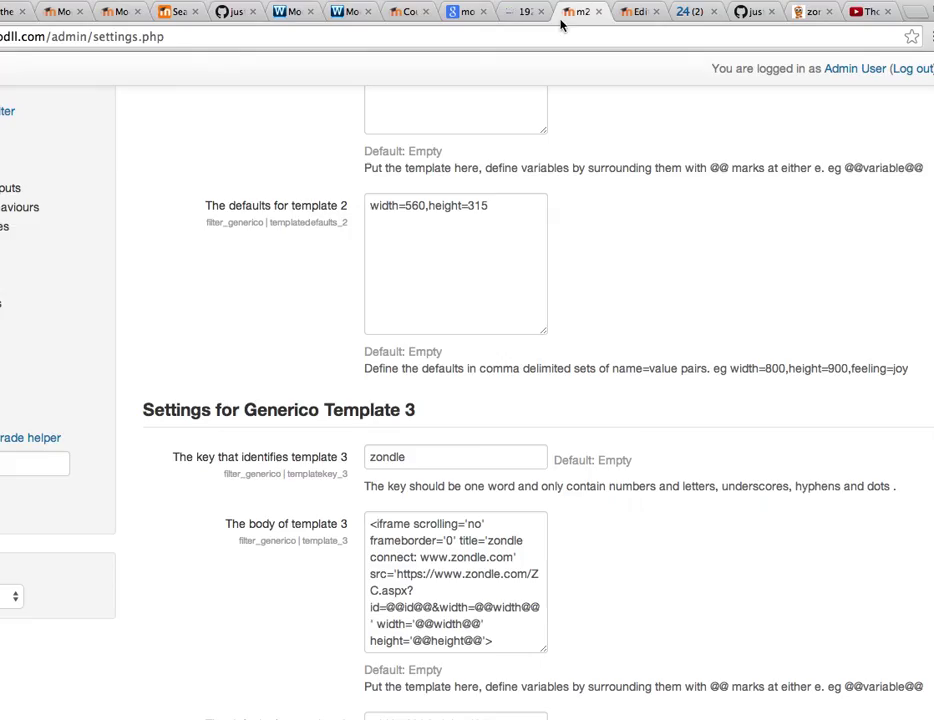
pyautogui.click(640, 11)
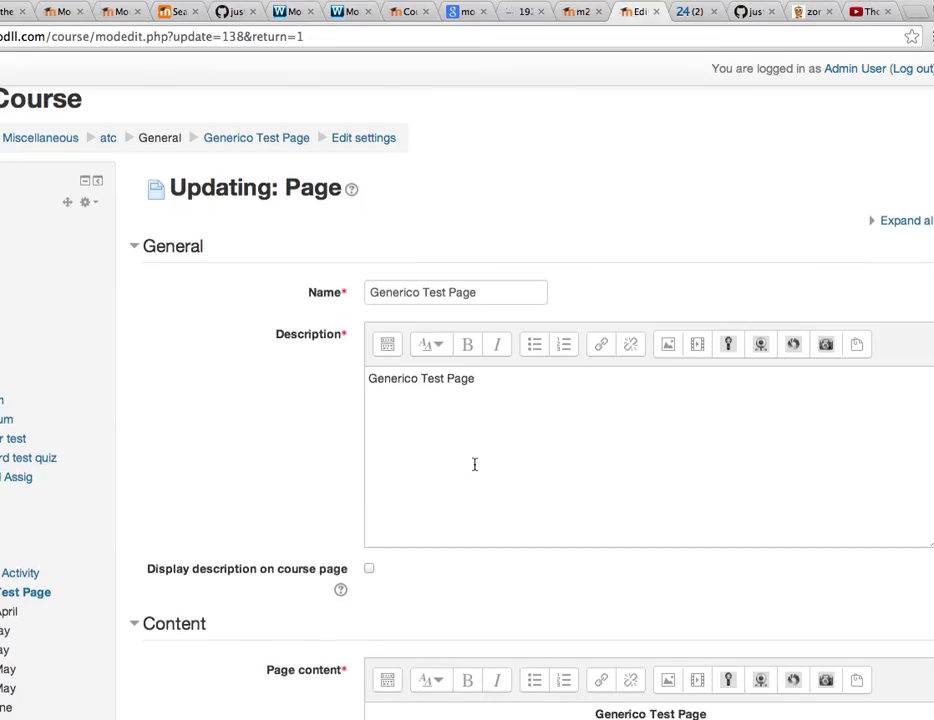
pyautogui.scroll(-3, 475, 463)
pyautogui.click(512, 611)
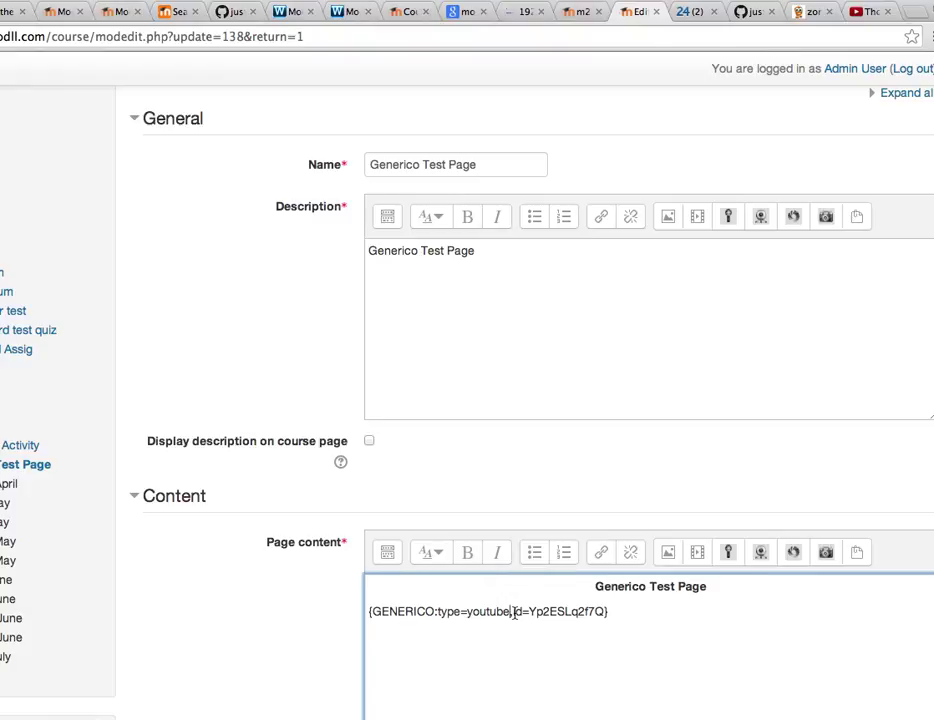
pyautogui.press('BackSpace')
pyautogui.press('BackSpace')
pyautogui.press('BackSpace')
pyautogui.press('BackSpace')
pyautogui.press('BackSpace')
pyautogui.press('BackSpace')
pyautogui.press('BackSpace')
pyautogui.press('BackSpace')
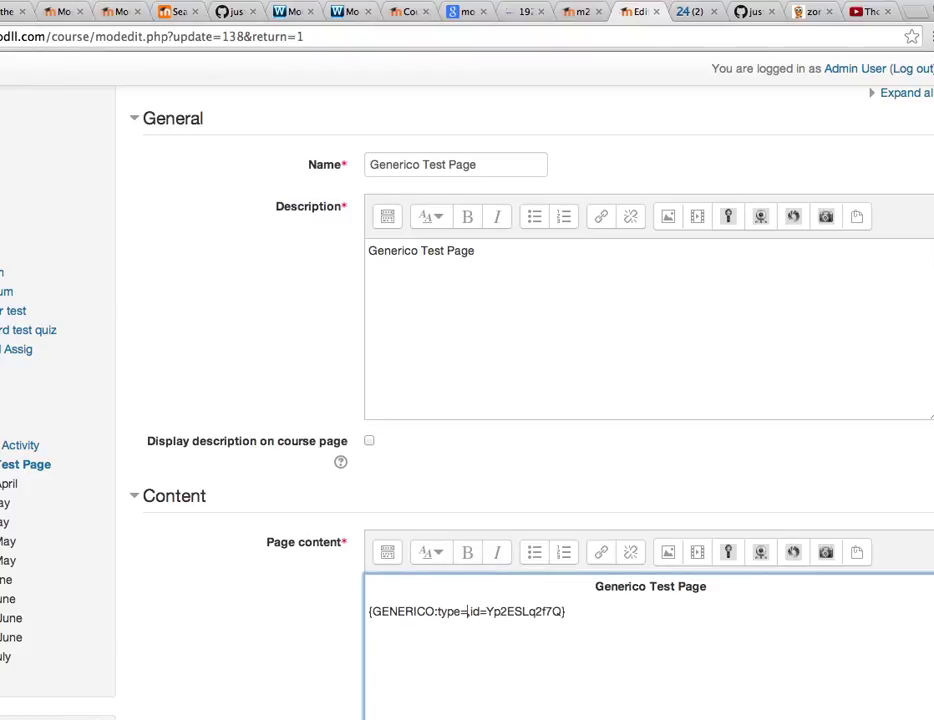
pyautogui.write('zondle')
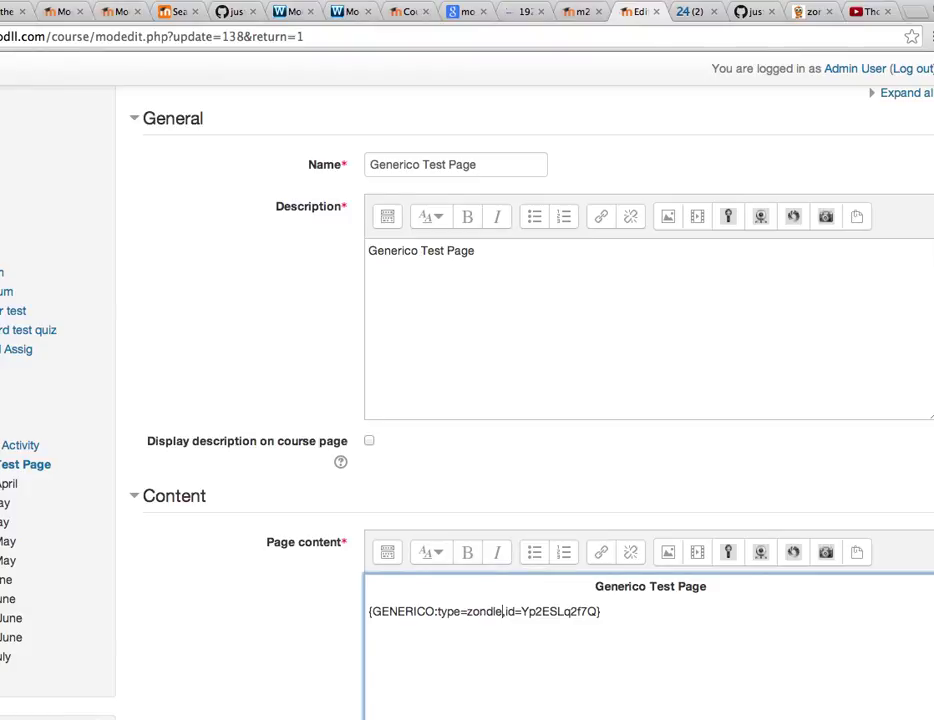
# - Replace the filter string's id value with 80c18217-803a-48ed-8bf6-841b63c51aeb, and save and display the page
pyautogui.moveTo(594, 611); pyautogui.dragTo(521, 611)
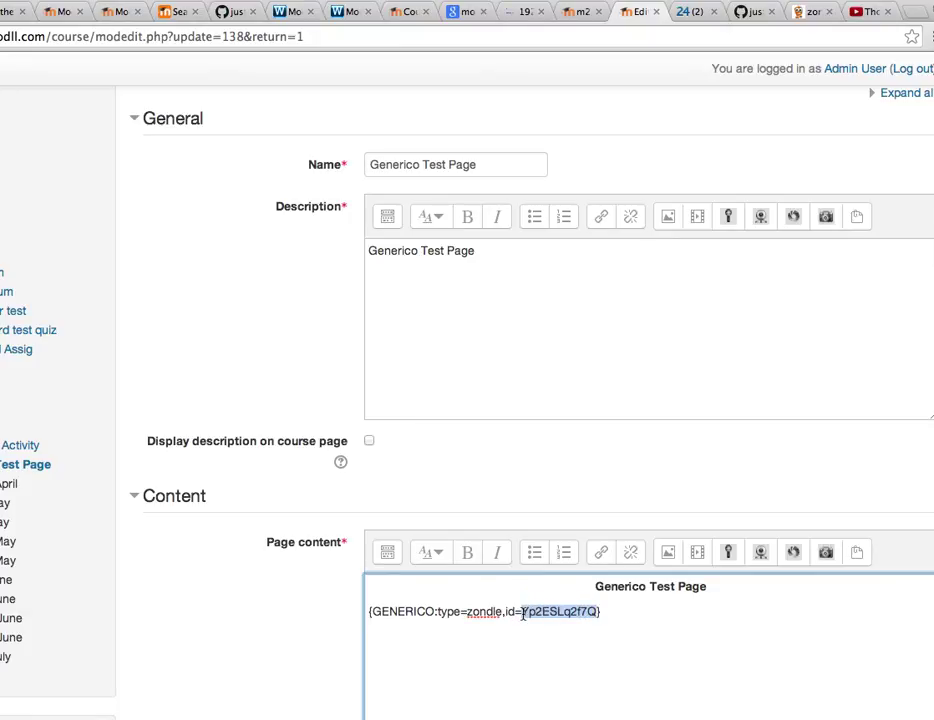
pyautogui.press('super+v')
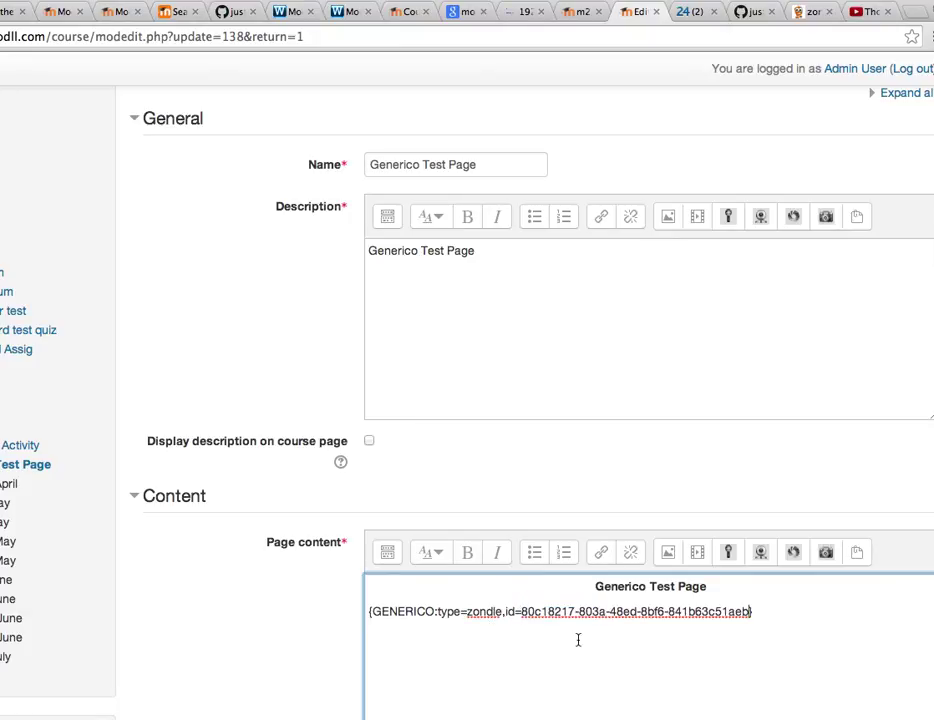
pyautogui.scroll(-10, 771, 630)
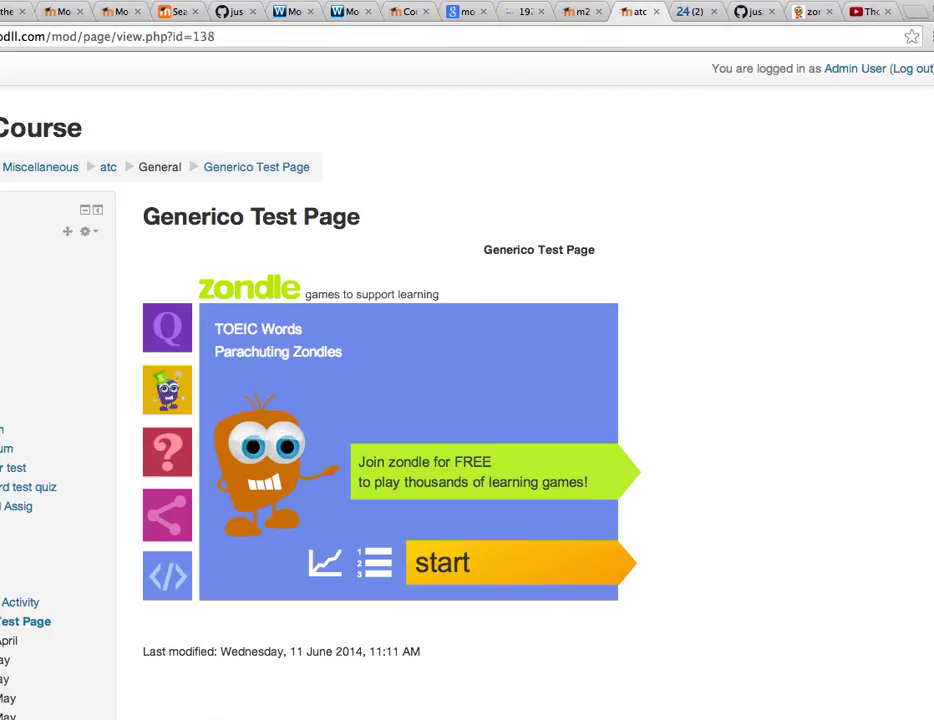
# - Switch to the slide presentation, show the Download slide, and go back to the first slide
pyautogui.press('super+Tab')
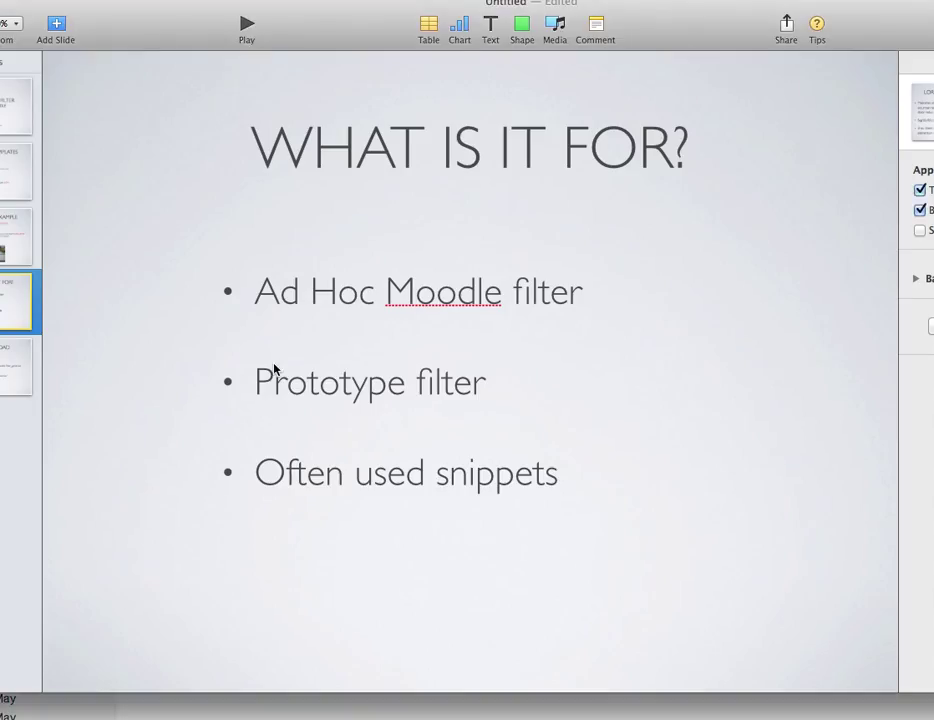
pyautogui.click(25, 369)
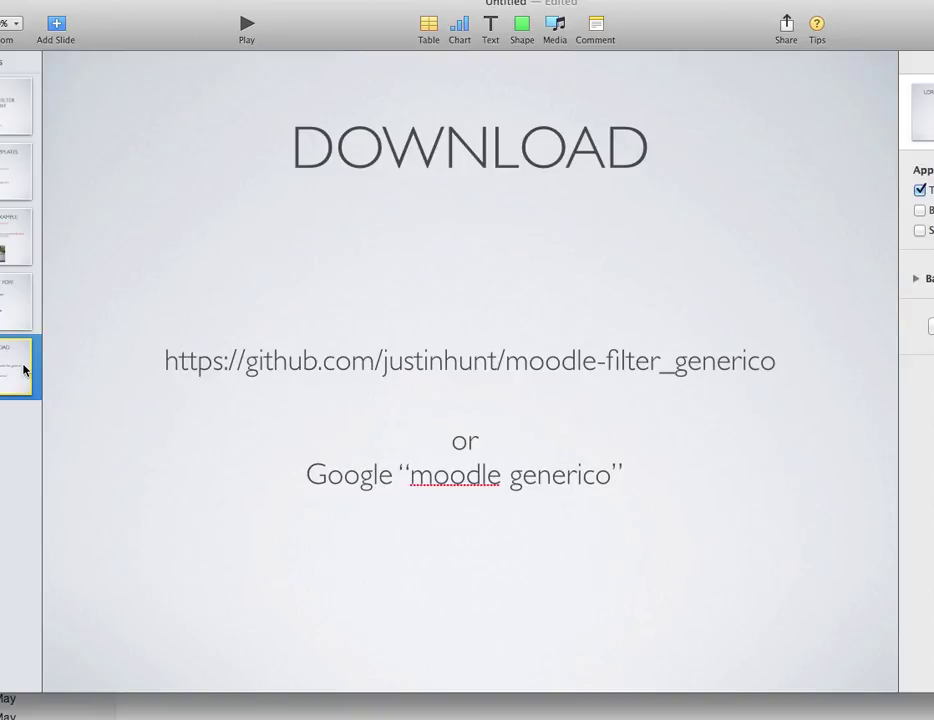
pyautogui.click(6, 118)
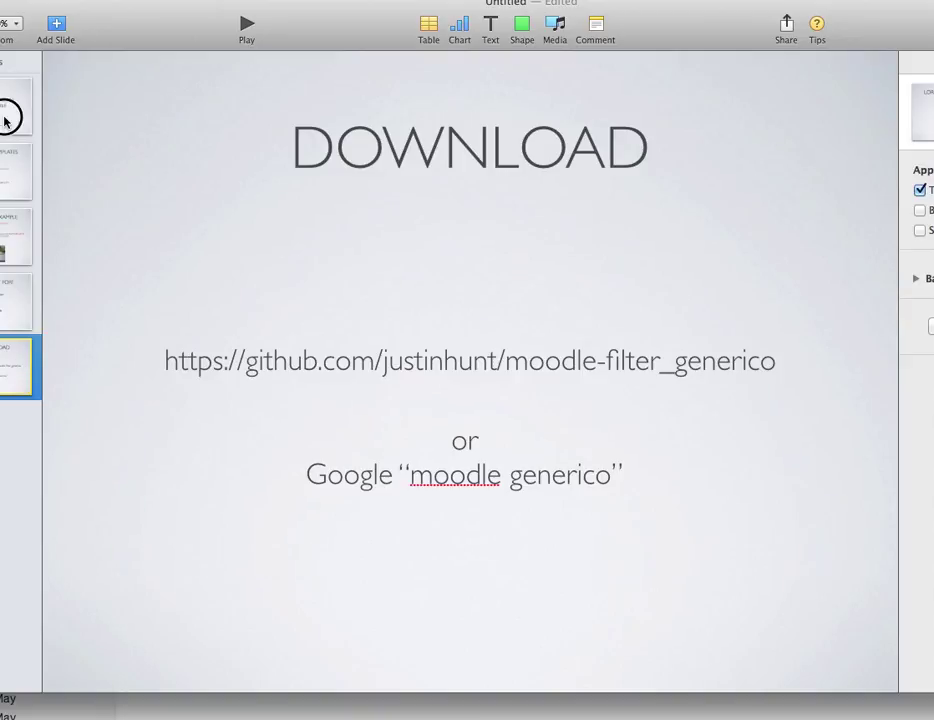